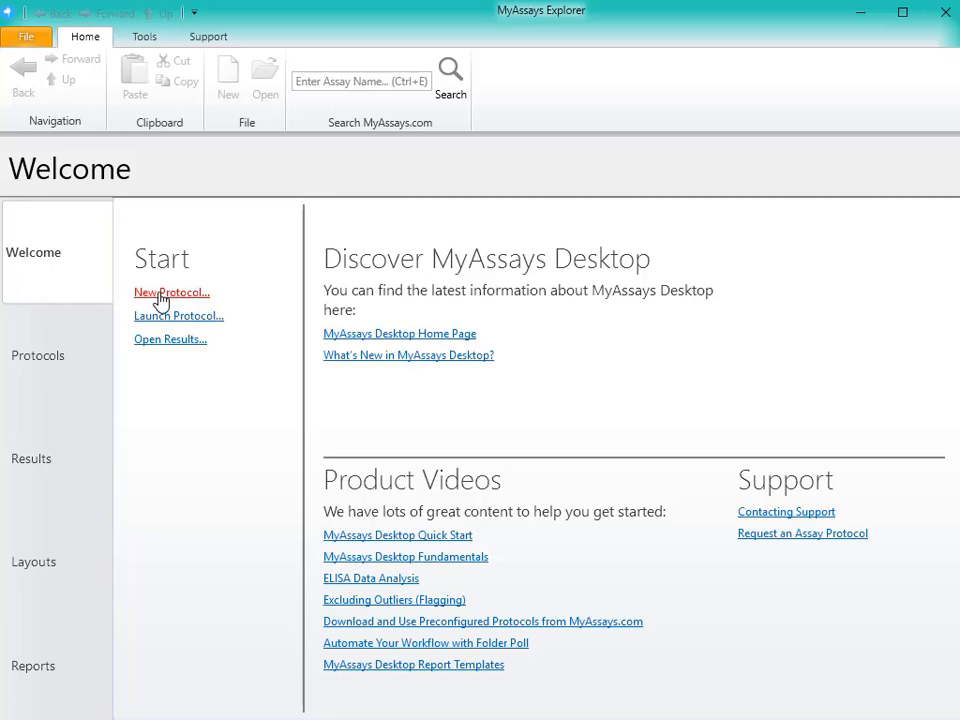
- Start a new protocol whose measurement data will be entered or pasted in manually
{"action": "left_click", "coordinate": [160, 294]}
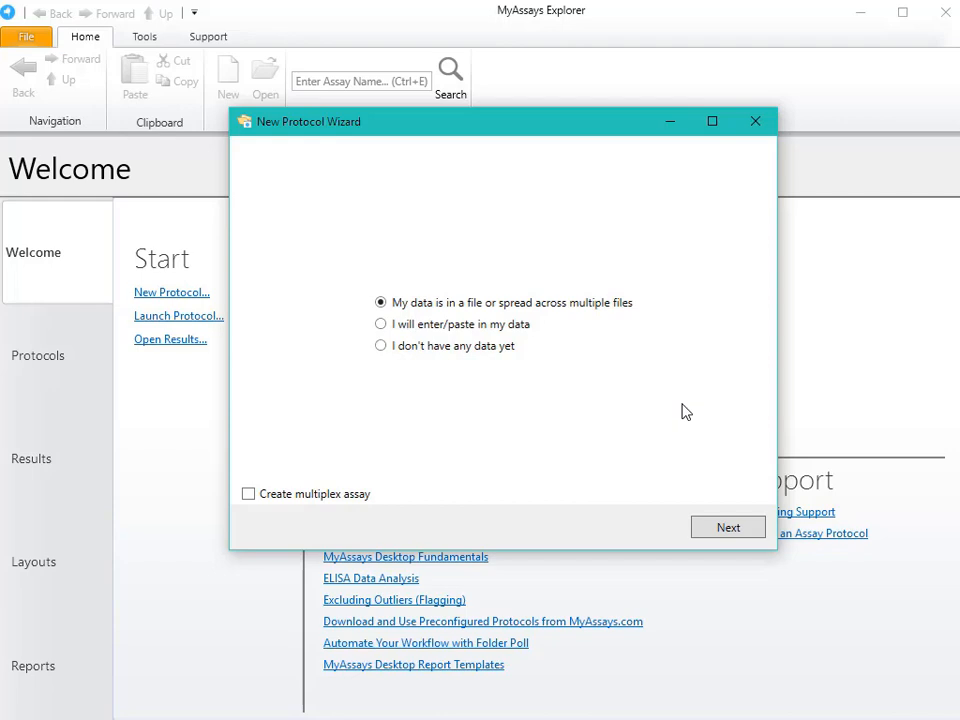
{"action": "left_click", "coordinate": [504, 330]}
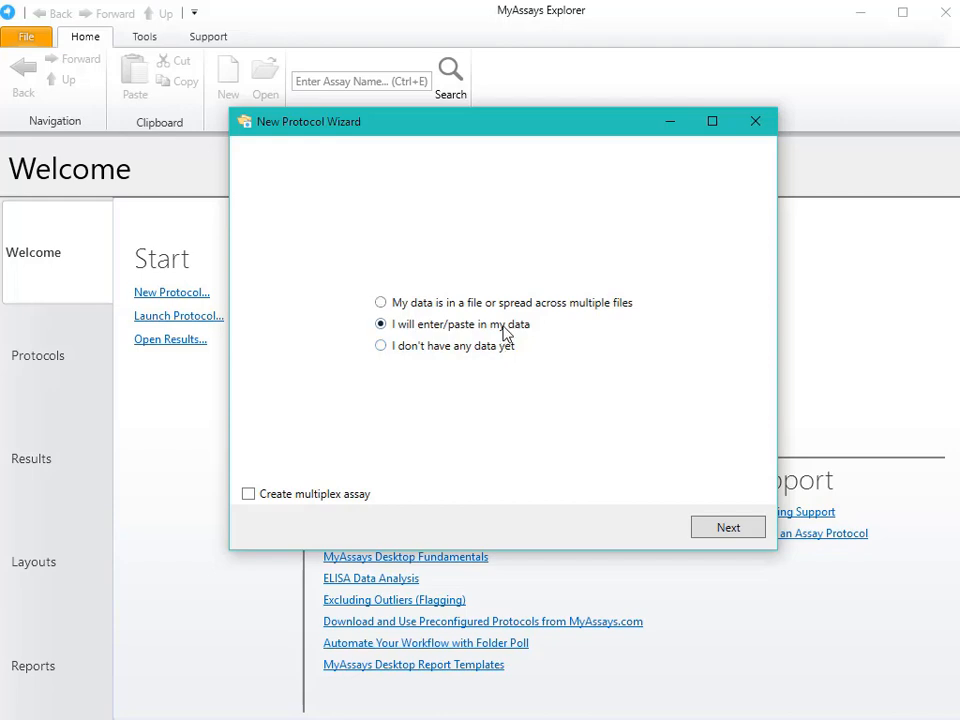
{"action": "left_click", "coordinate": [710, 533]}
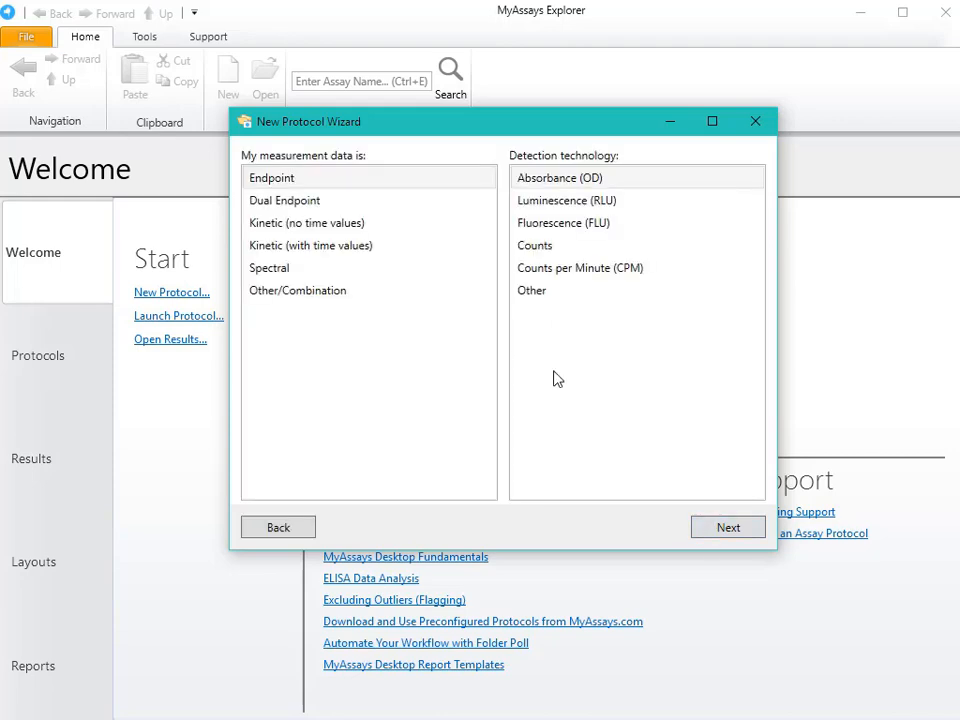
- Set the protocol's data to Endpoint with Counts per Minute (CPM) detection, measured in racks of 10 samples
{"action": "left_click", "coordinate": [396, 182]}
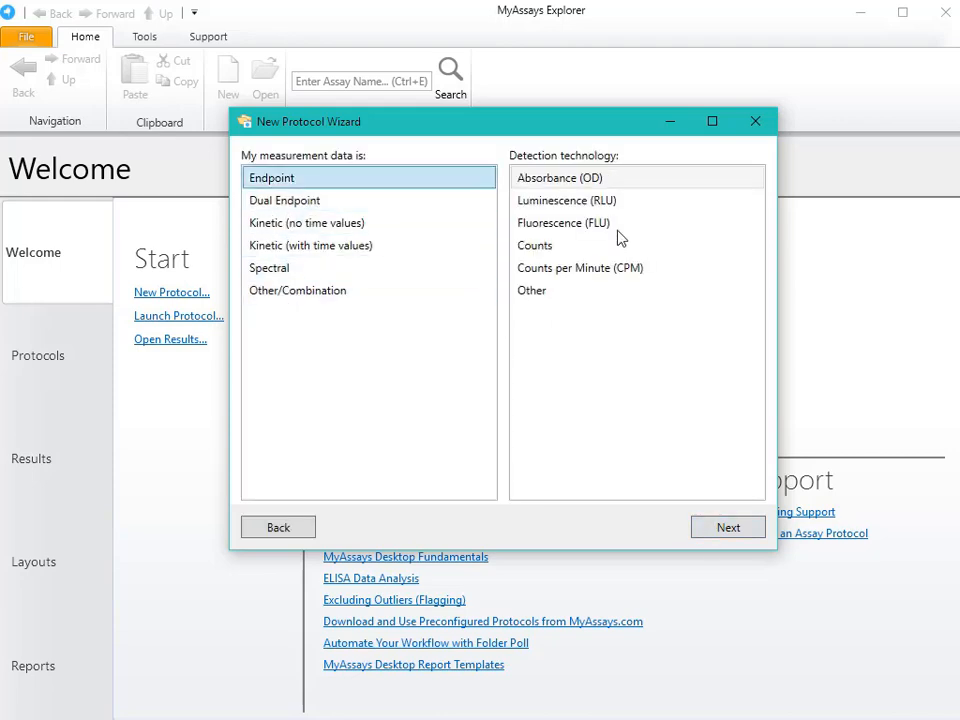
{"action": "left_click", "coordinate": [623, 270]}
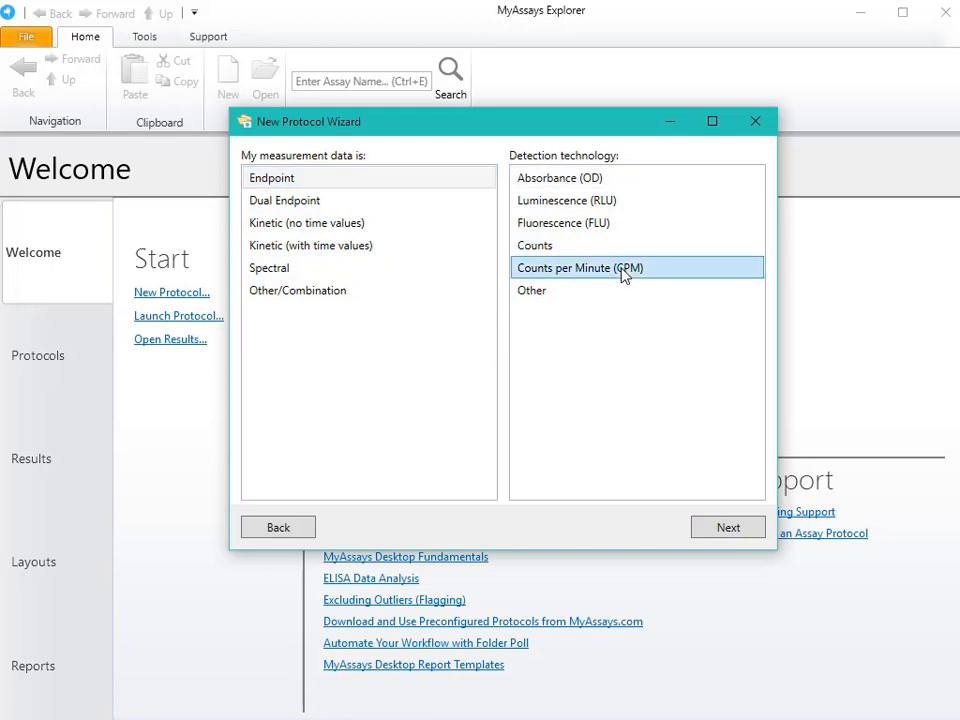
{"action": "left_click", "coordinate": [729, 530]}
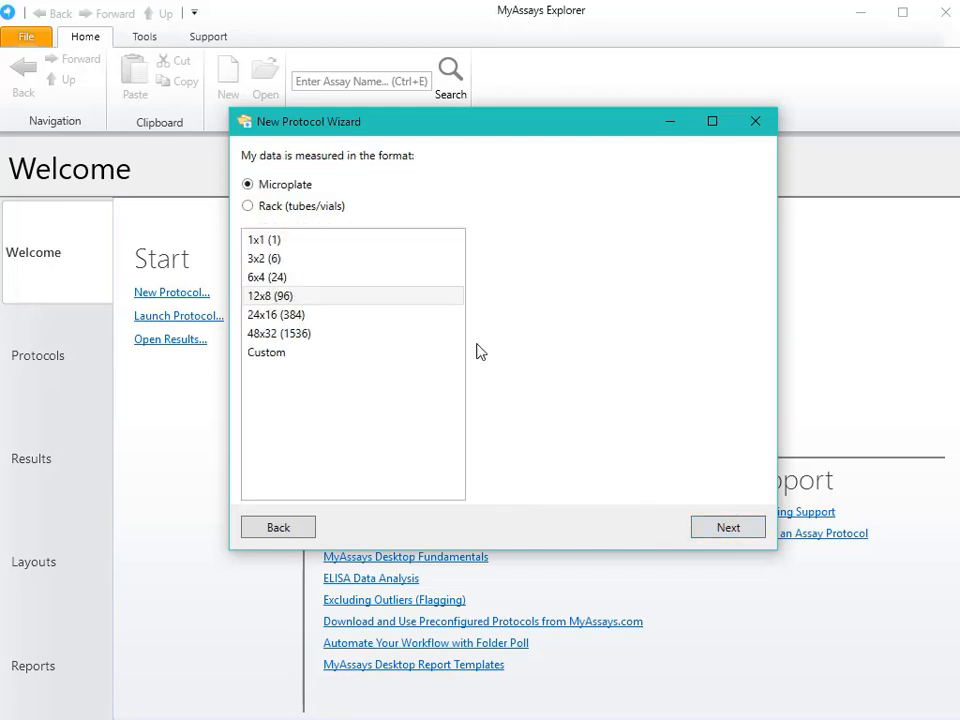
{"action": "left_click", "coordinate": [316, 212]}
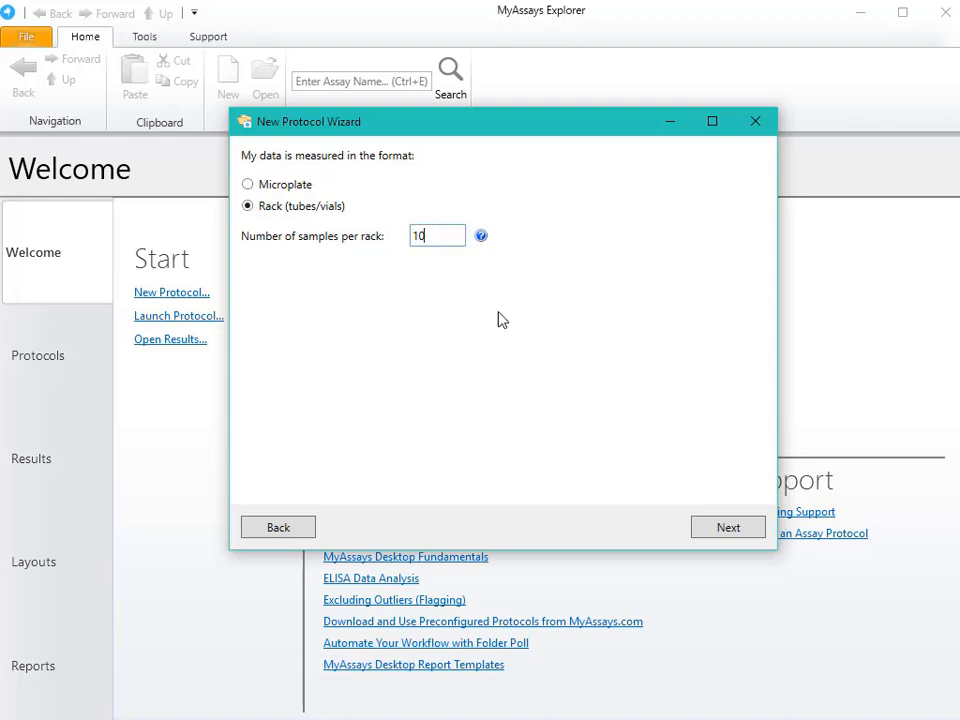
{"action": "left_click", "coordinate": [728, 530]}
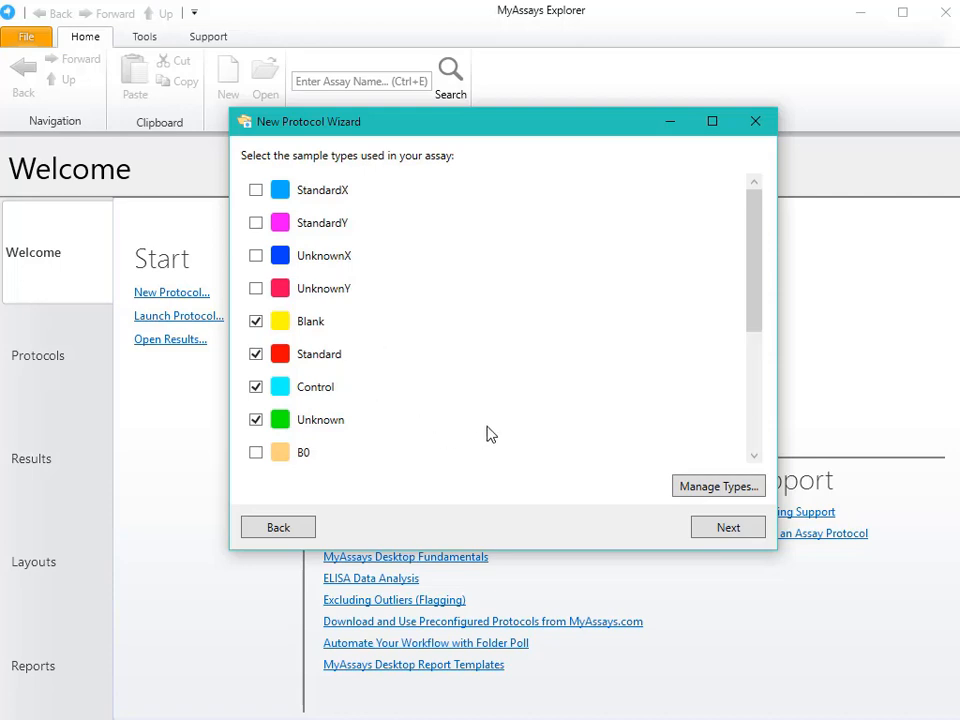
{"action": "left_click", "coordinate": [716, 490]}
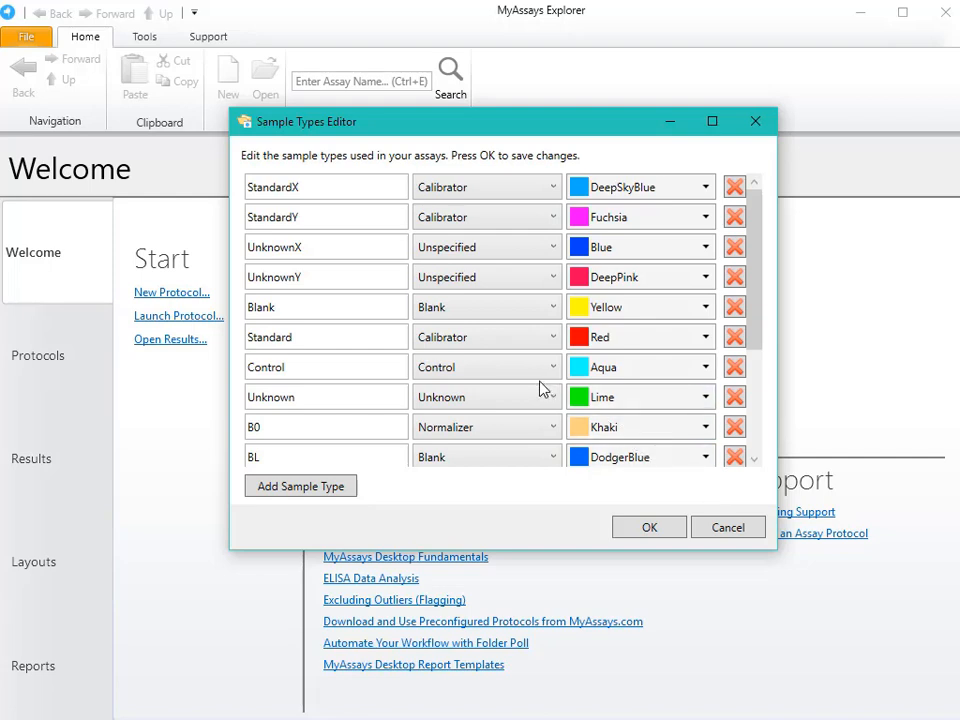
{"action": "scroll", "coordinate": [540, 390], "scroll_direction": "down", "scroll_amount": 3}
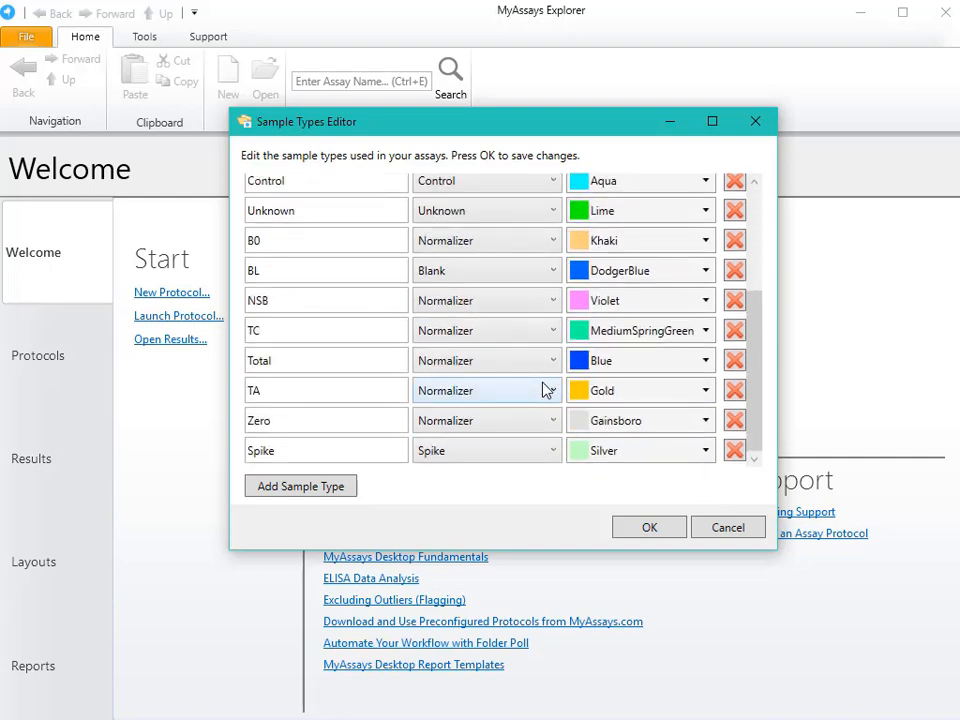
{"action": "left_click", "coordinate": [335, 487]}
{"action": "left_click", "coordinate": [314, 451]}
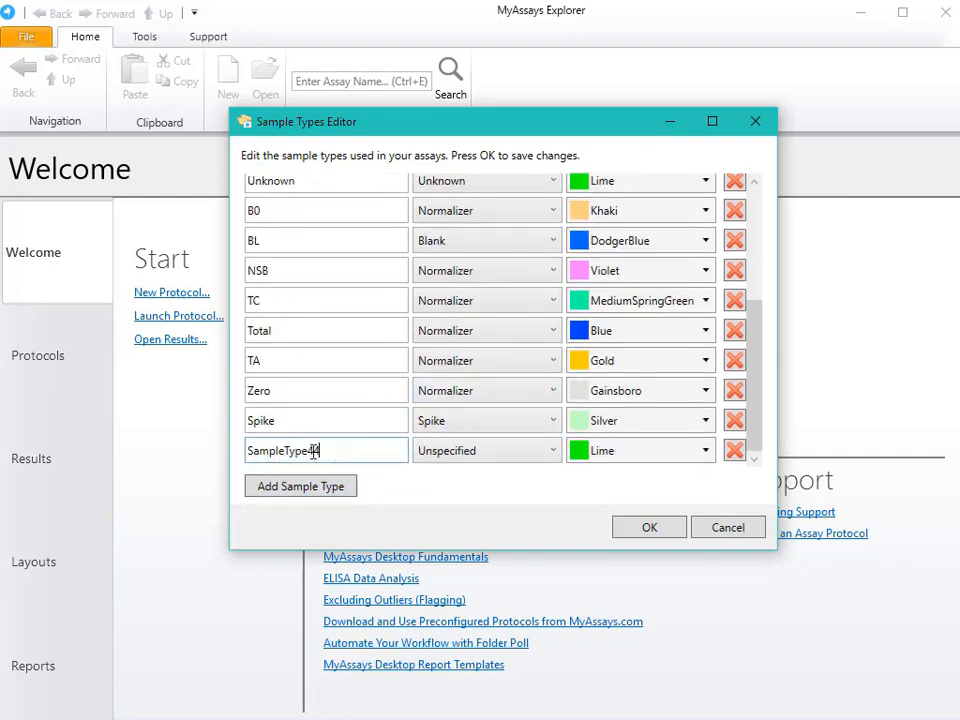
{"action": "left_click_drag", "start_coordinate": [314, 451], "coordinate": [231, 456]}
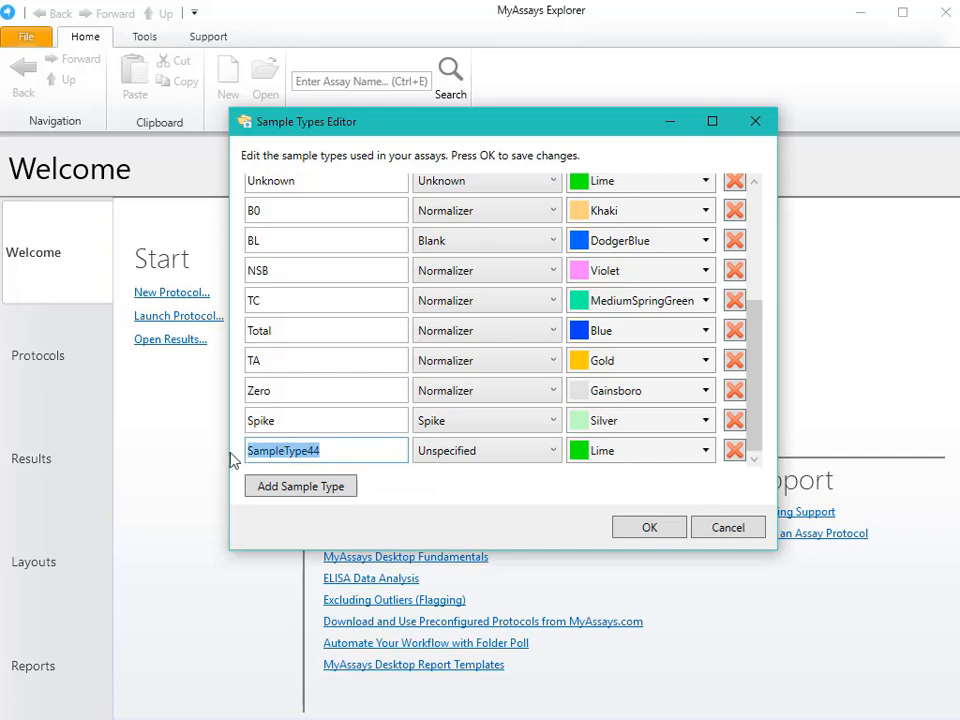
{"action": "left_click", "coordinate": [520, 460]}
{"action": "left_click", "coordinate": [520, 460]}
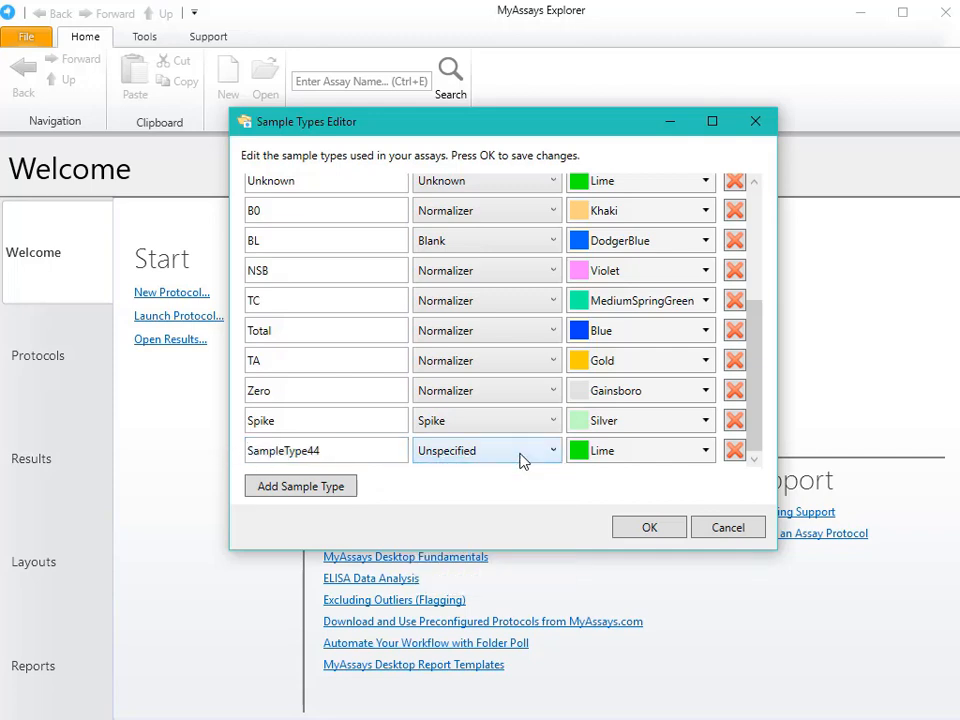
{"action": "left_click", "coordinate": [650, 457]}
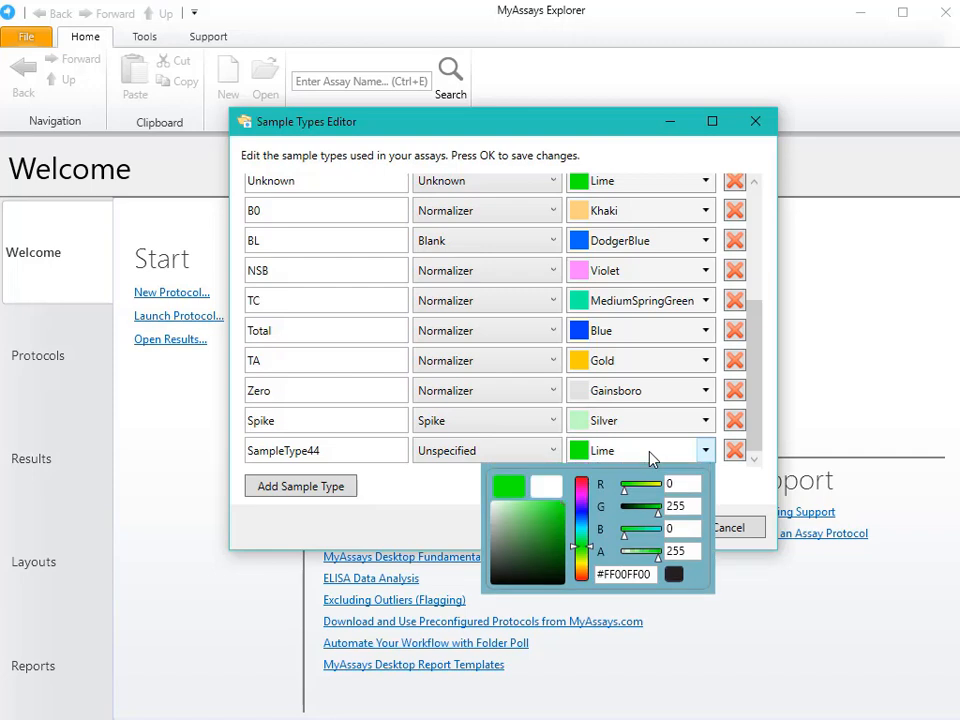
{"action": "left_click", "coordinate": [650, 457]}
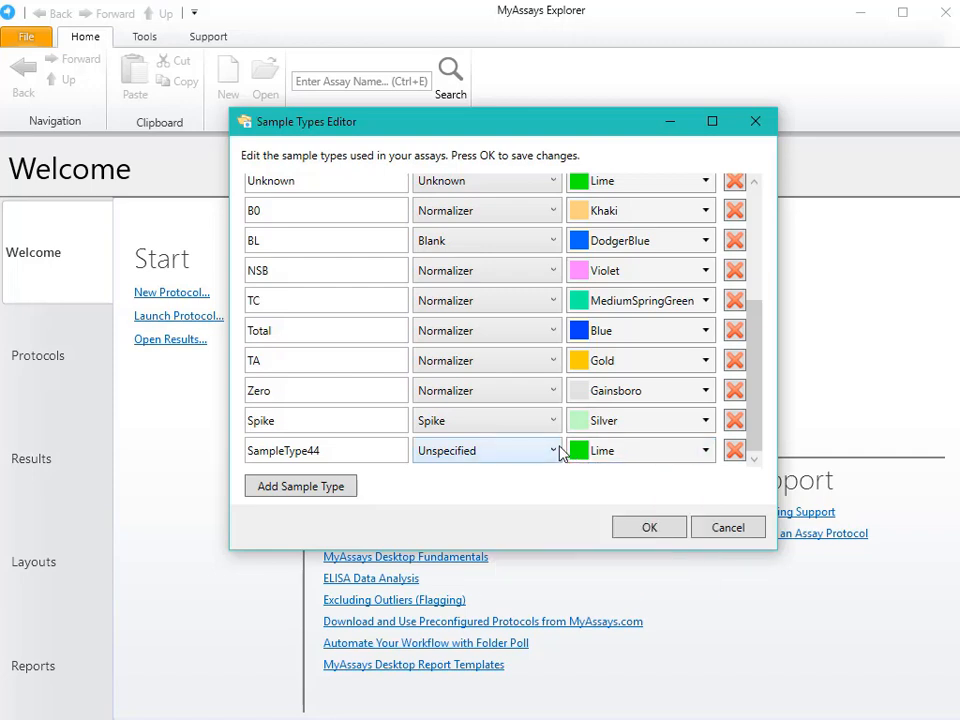
{"action": "left_click", "coordinate": [522, 457]}
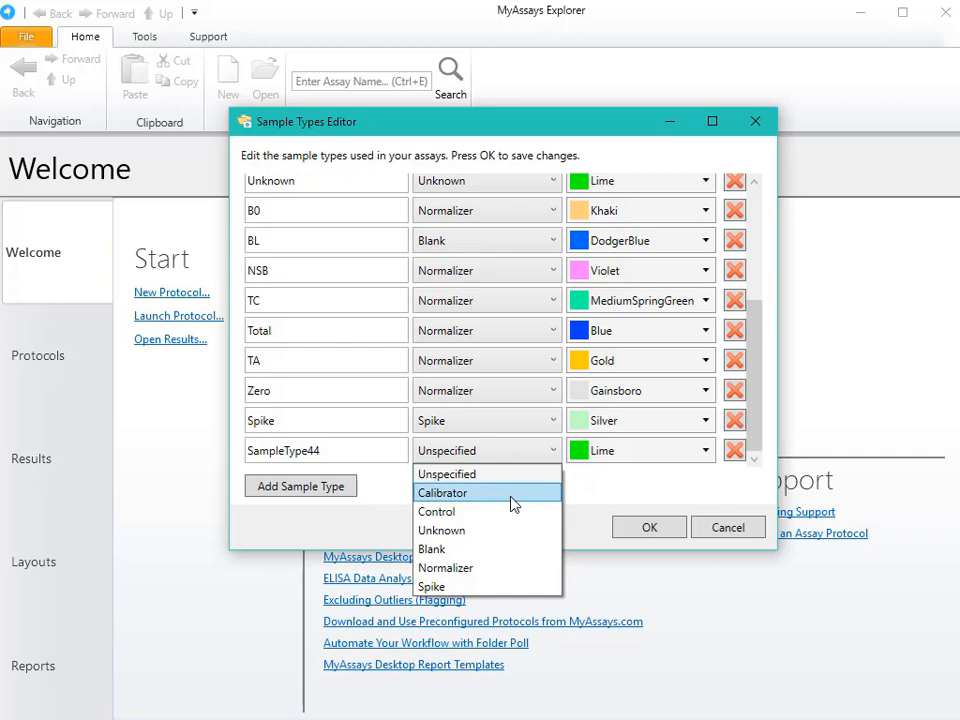
{"action": "left_click", "coordinate": [731, 531]}
{"action": "left_click", "coordinate": [731, 531]}
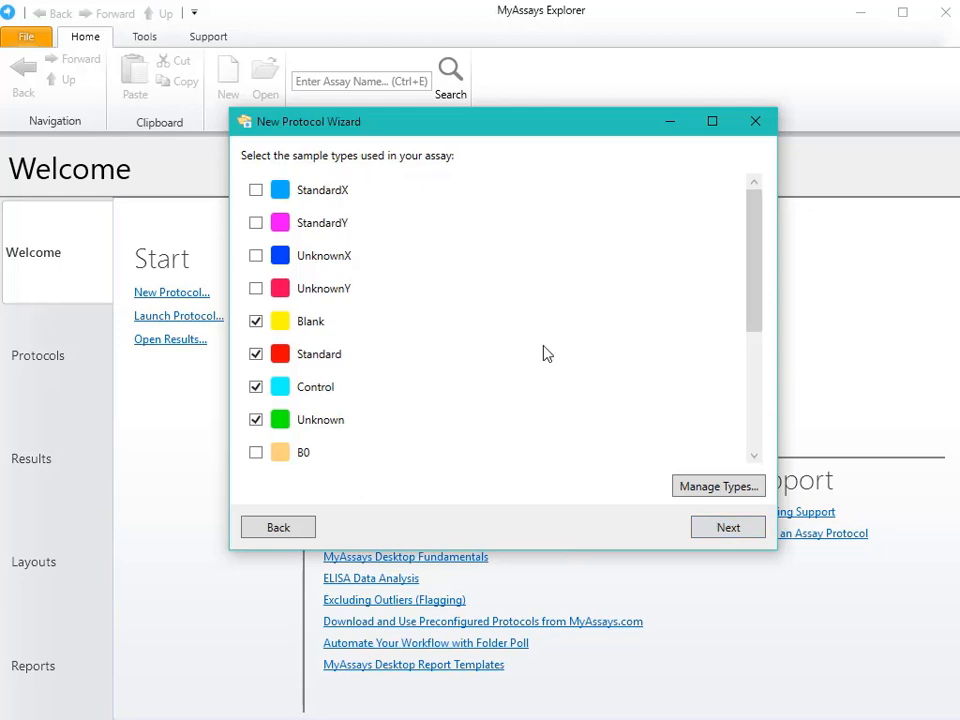
- Include the Total, NSB and B0 sample types in the assay and exclude Control and Blank, keeping Standard and Unknown
{"action": "scroll", "coordinate": [546, 354], "scroll_direction": "down", "scroll_amount": 3}
{"action": "left_click", "coordinate": [310, 348]}
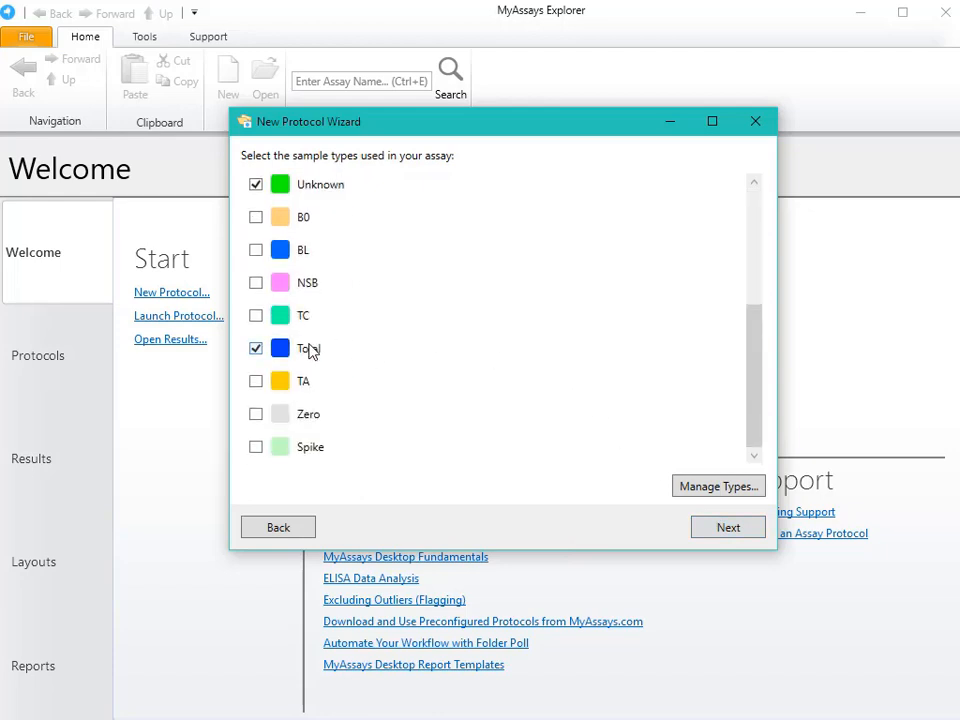
{"action": "left_click", "coordinate": [305, 286]}
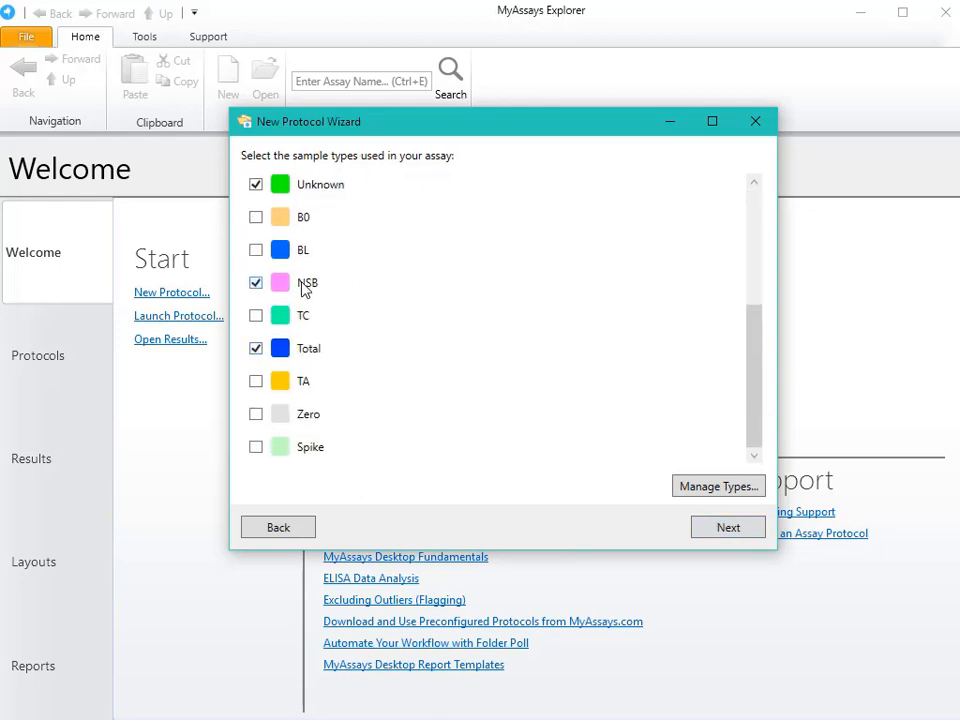
{"action": "left_click", "coordinate": [305, 220]}
{"action": "scroll", "coordinate": [307, 224], "scroll_direction": "up", "scroll_amount": 3}
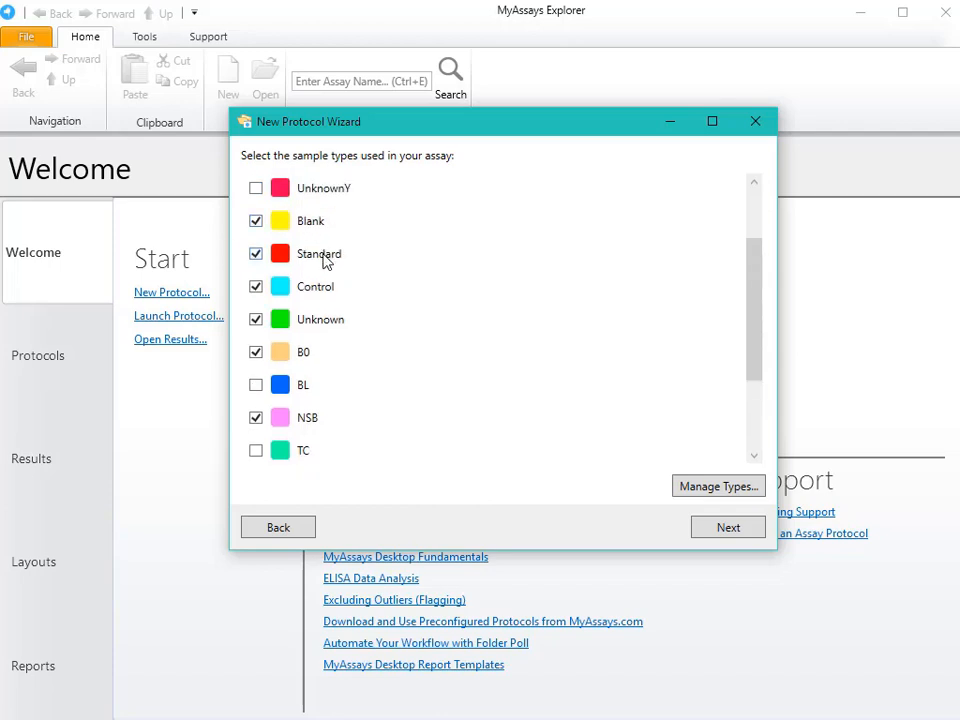
{"action": "left_click", "coordinate": [322, 290]}
{"action": "left_click", "coordinate": [312, 224]}
{"action": "scroll", "coordinate": [414, 326], "scroll_direction": "up", "scroll_amount": 1}
{"action": "scroll", "coordinate": [414, 326], "scroll_direction": "down", "scroll_amount": 3}
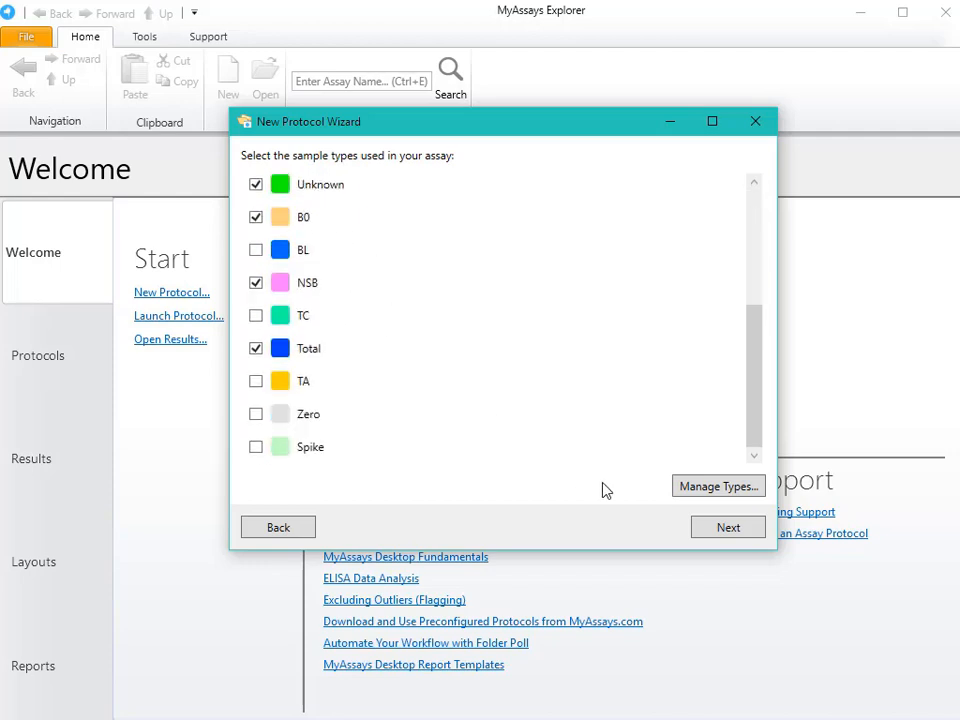
{"action": "left_click", "coordinate": [729, 529]}
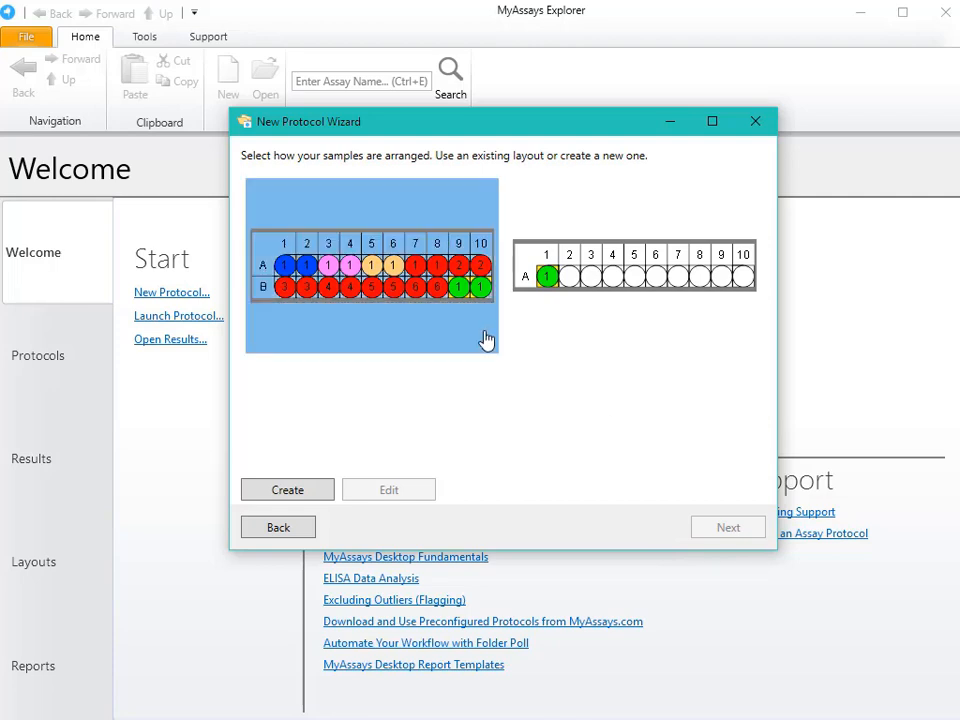
- Use the existing two-rack layout with Total, NSB, B0, six Standard groups and Unknown in duplicate, reviewing its sample list first
{"action": "left_click", "coordinate": [427, 314]}
{"action": "double_click", "coordinate": [427, 314]}
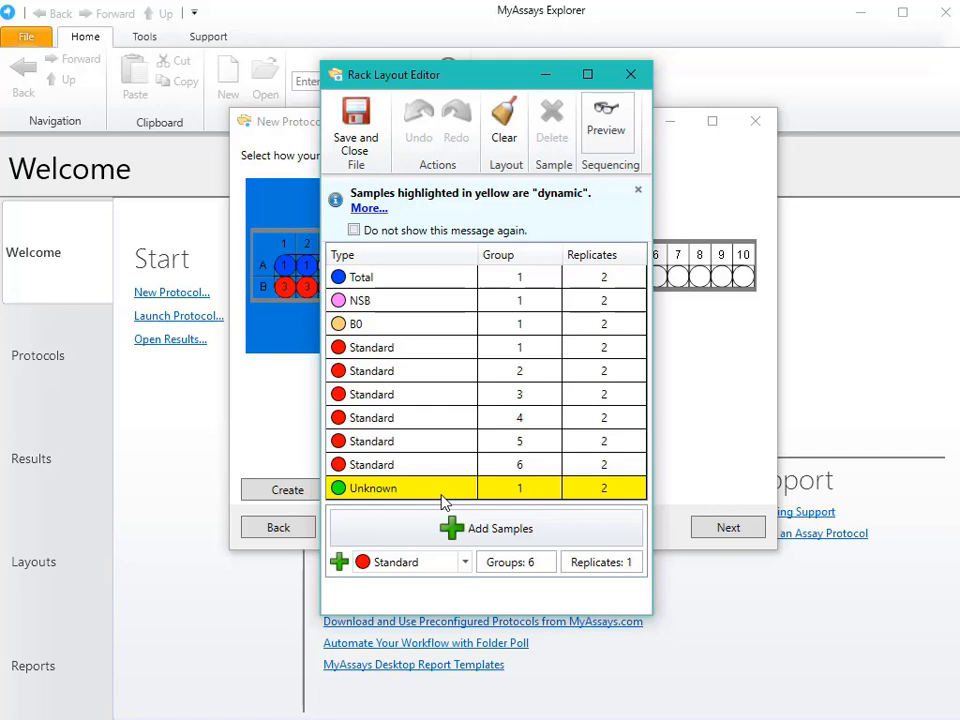
{"action": "left_click", "coordinate": [630, 74]}
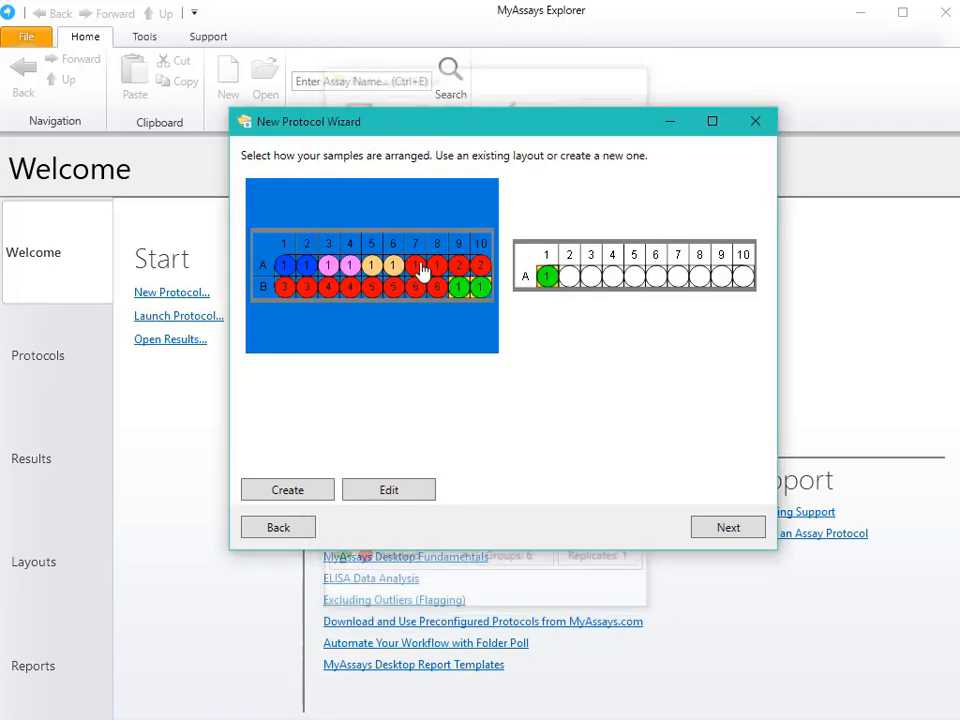
{"action": "left_click", "coordinate": [740, 537]}
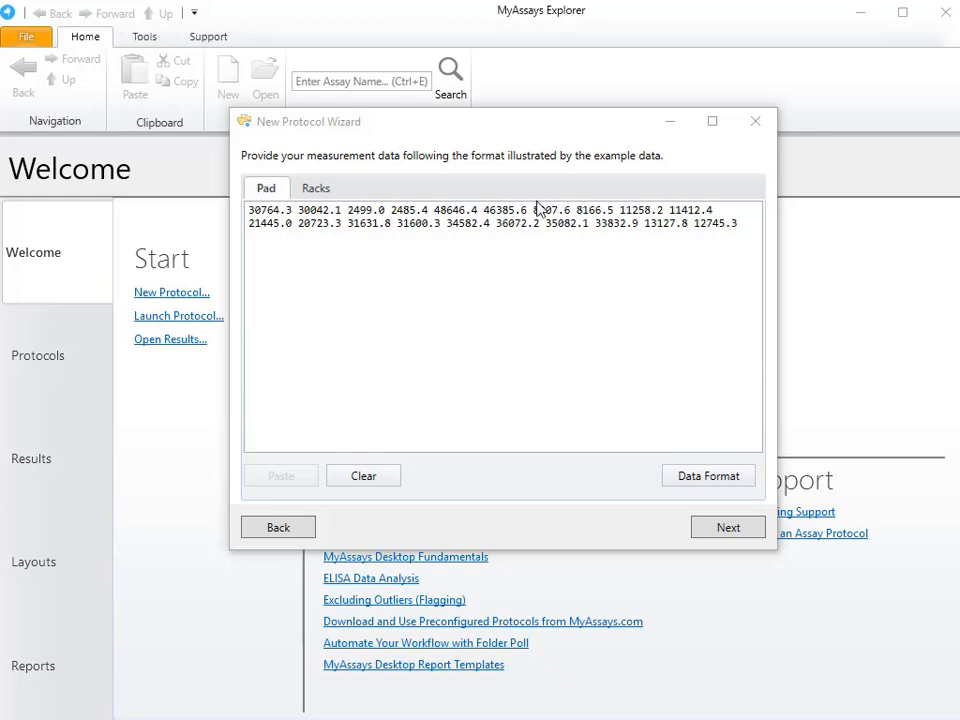
- Replace the example measurement data with three rows of ten readings, starting with 17817.1 and ending with 12490.3
{"action": "left_click", "coordinate": [503, 232]}
{"action": "key", "text": "ctrl+a"}
{"action": "type", "text": "17817.1 17383.4 1972.7 1892.6 45261.1 45241.6 8326.3 7924.9 12682.5 12068.9 21189.8 20801.2 29697.1 29350.3 34053.4 34126.3 35552.5 35534.6 7863.9 7539.8 13000.0 12010.5 18001.5 17302.4 20620.5 21650.4 30210.2 31190.5 13520.2 12490.3"}
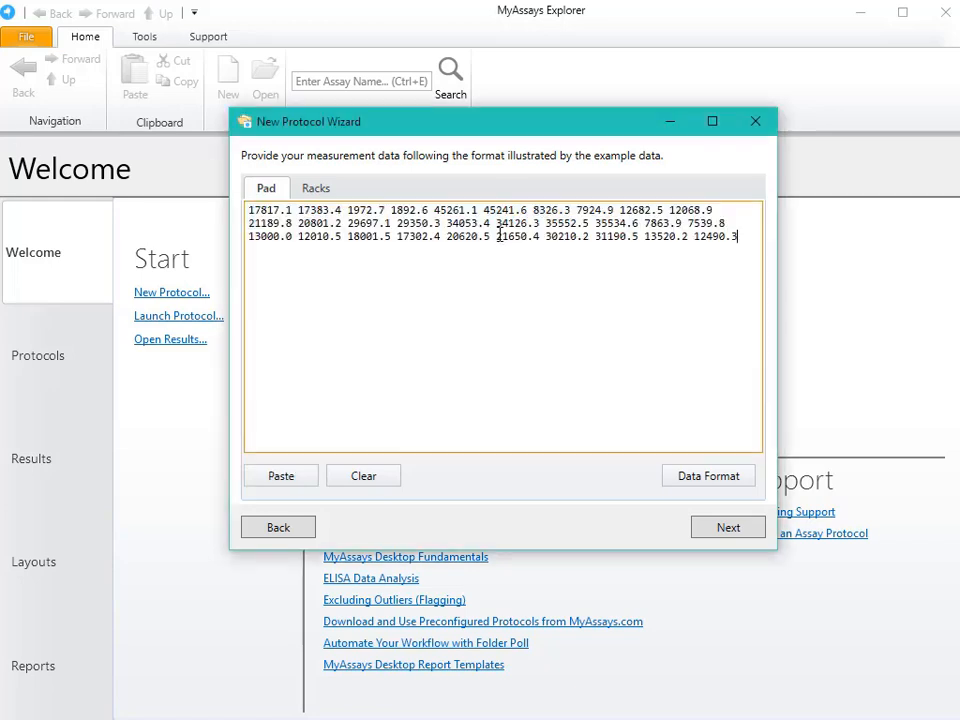
{"action": "left_click", "coordinate": [731, 533]}
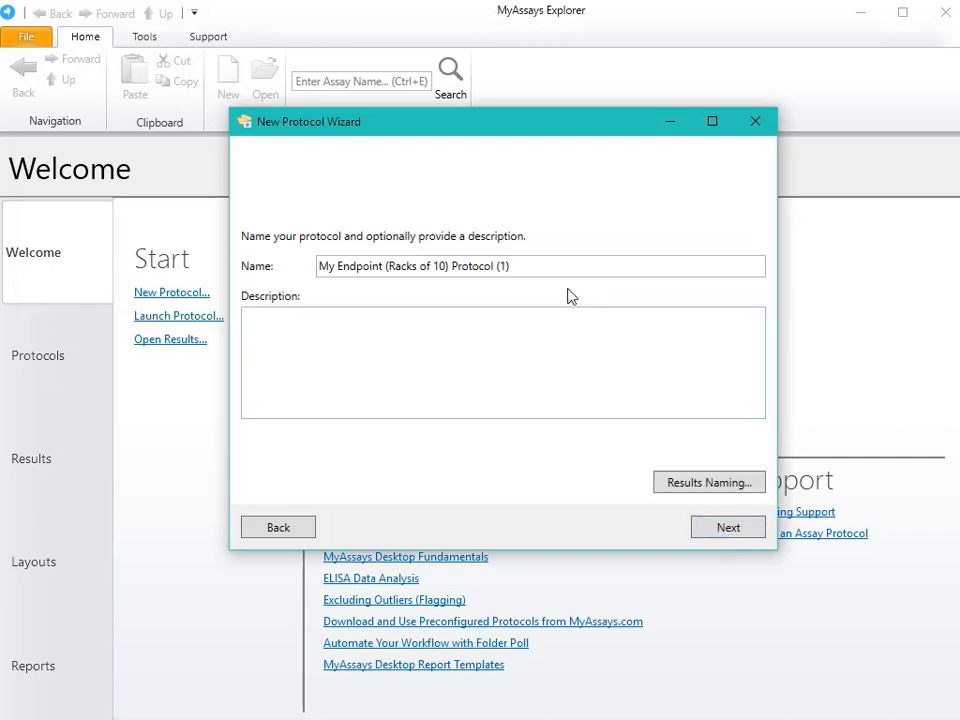
- Name the protocol "Example RIA Protocol", then create and launch it
{"action": "left_click_drag", "start_coordinate": [557, 268], "coordinate": [283, 262]}
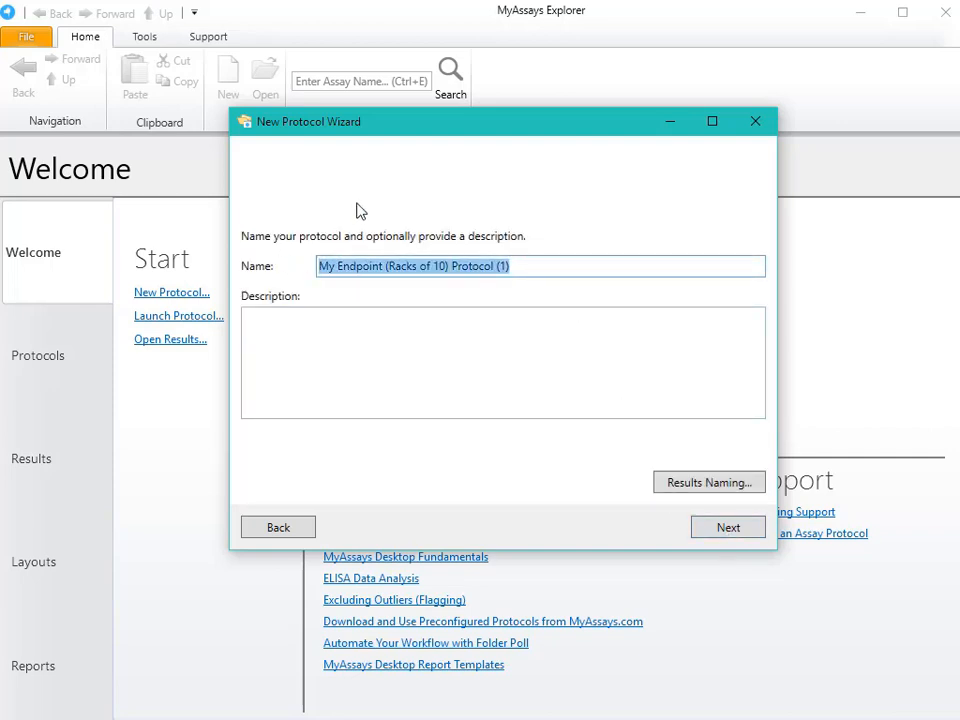
{"action": "type", "text": "Example "}
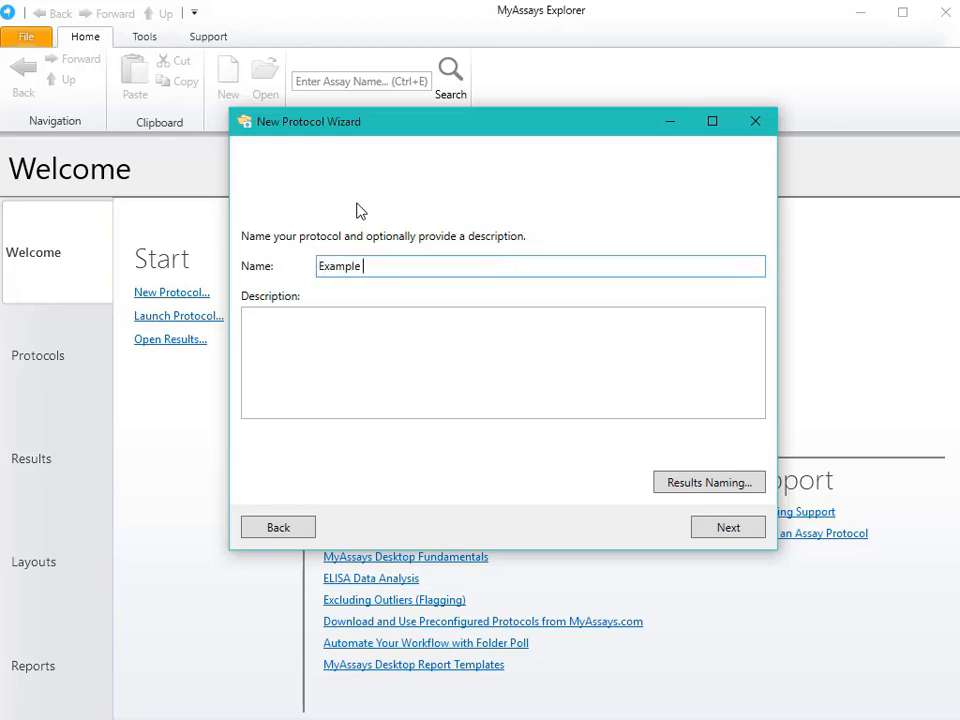
{"action": "type", "text": "RIA Protocol"}
{"action": "left_click", "coordinate": [748, 537]}
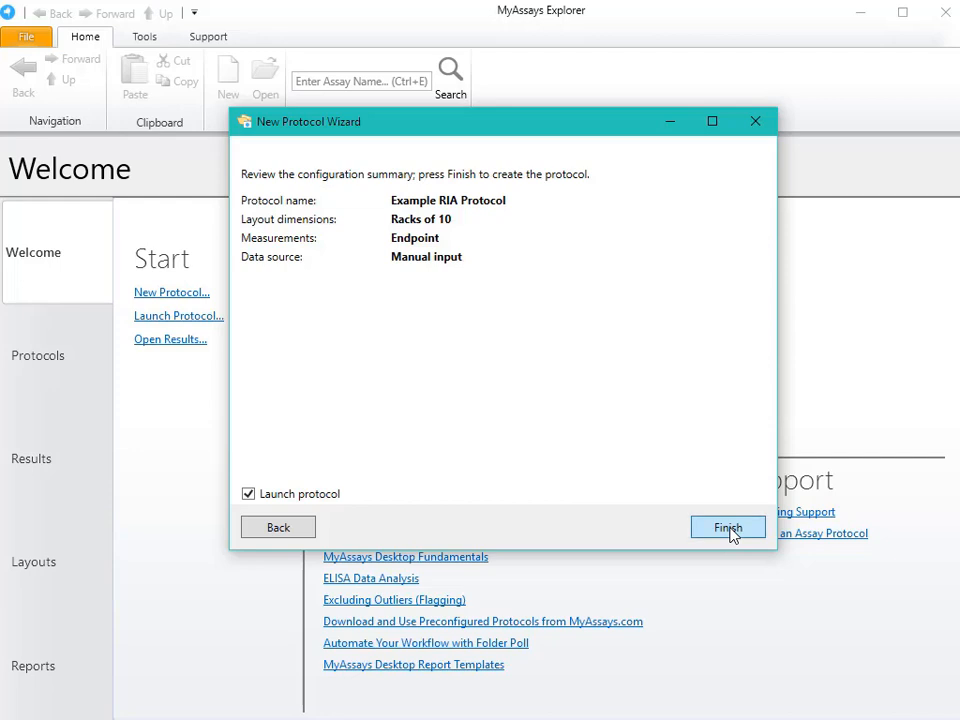
{"action": "left_click", "coordinate": [729, 529]}
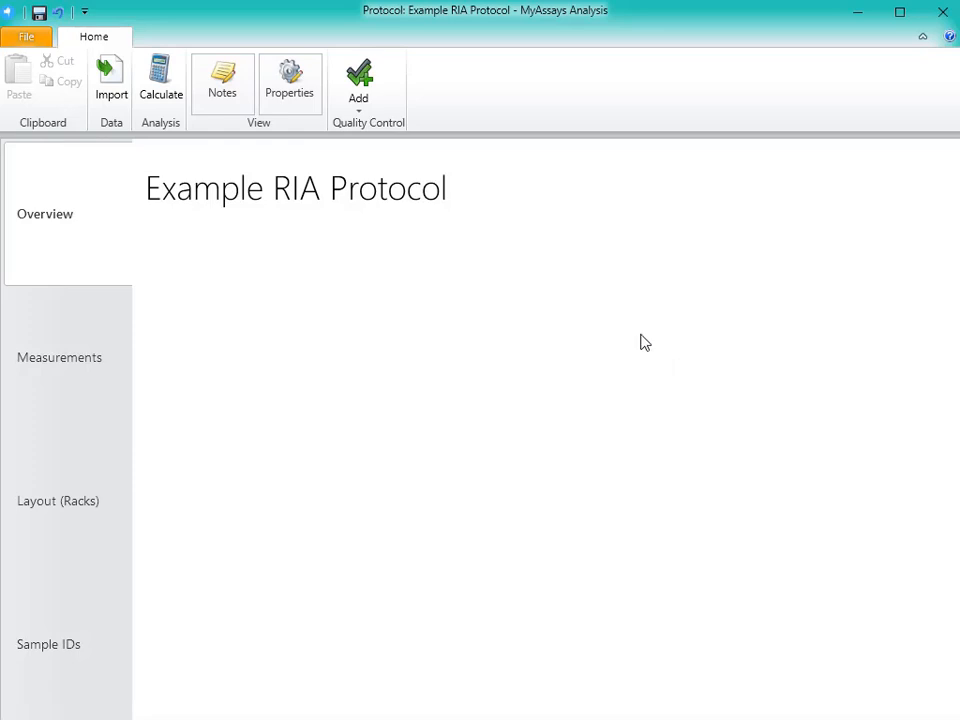
- Add a Percentage transform to the protocol's assay properties
{"action": "left_click", "coordinate": [300, 100]}
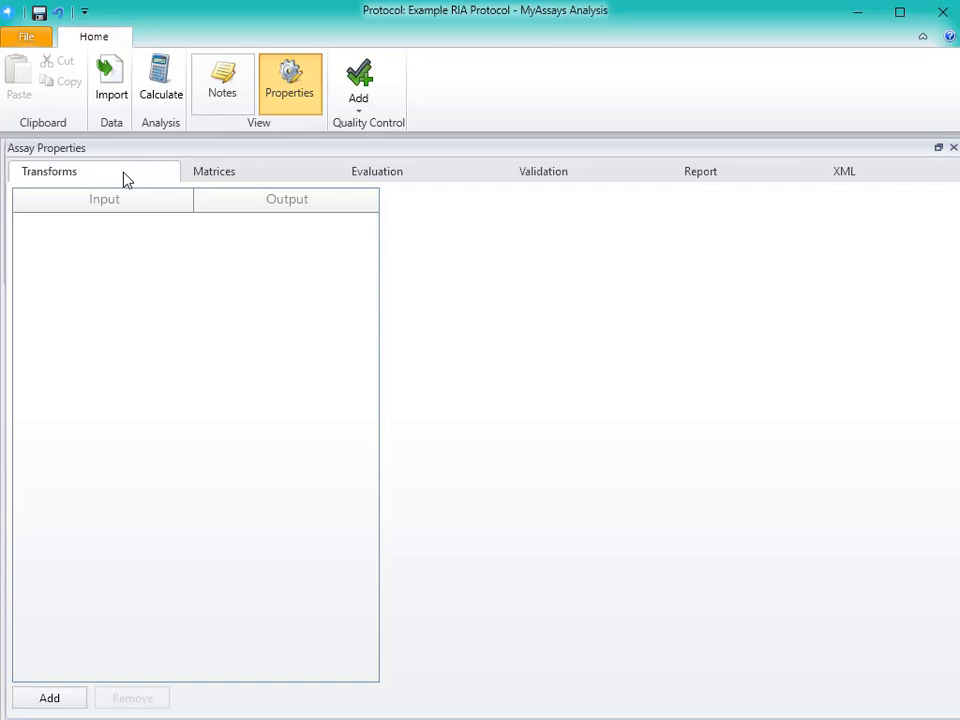
{"action": "left_click", "coordinate": [66, 706]}
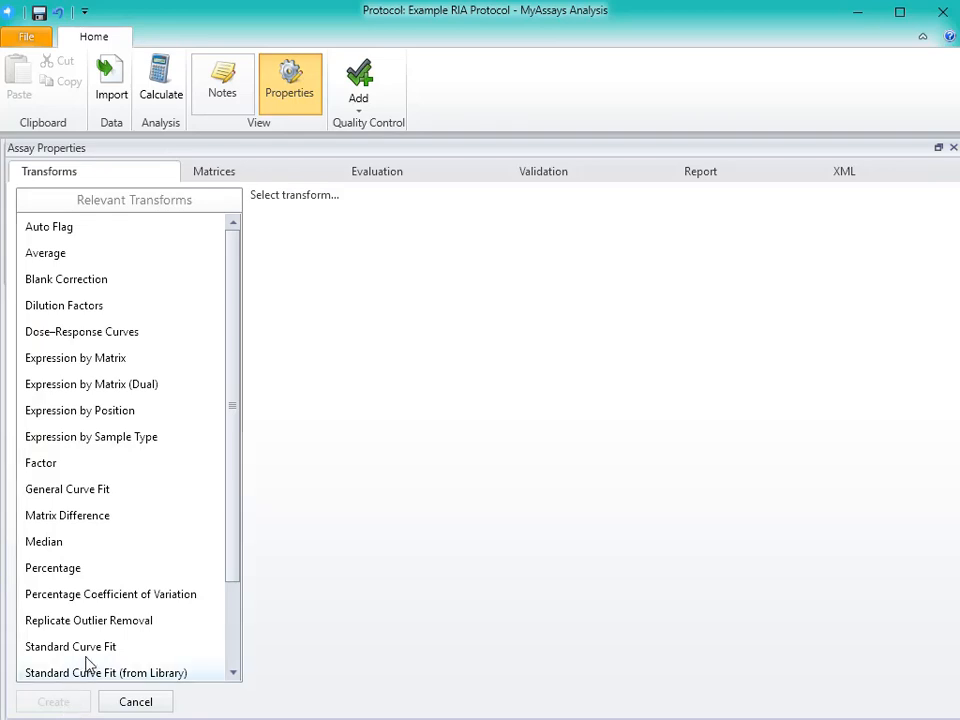
{"action": "left_click", "coordinate": [100, 568]}
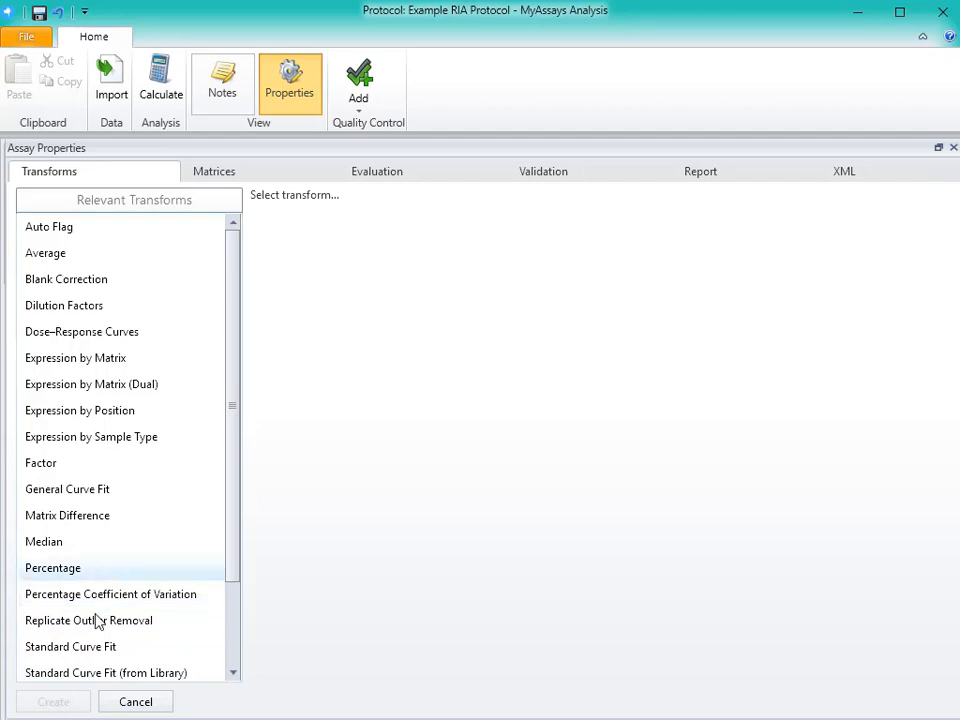
{"action": "left_click", "coordinate": [66, 703]}
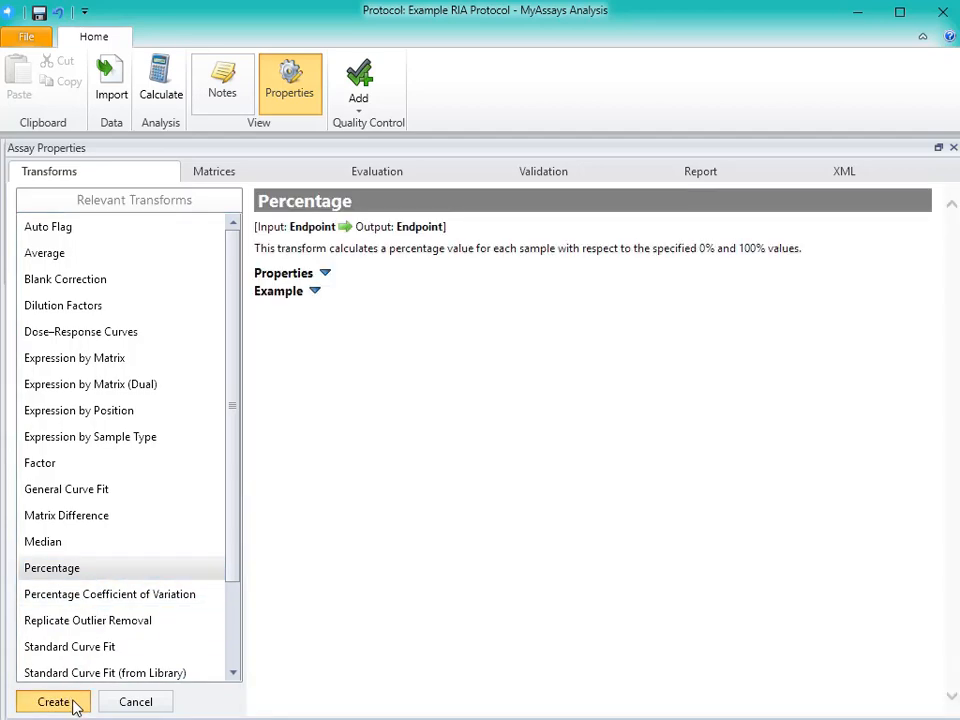
- Create the Percentage transform on the Raw data and name its output %B/B0
{"action": "left_click", "coordinate": [72, 700]}
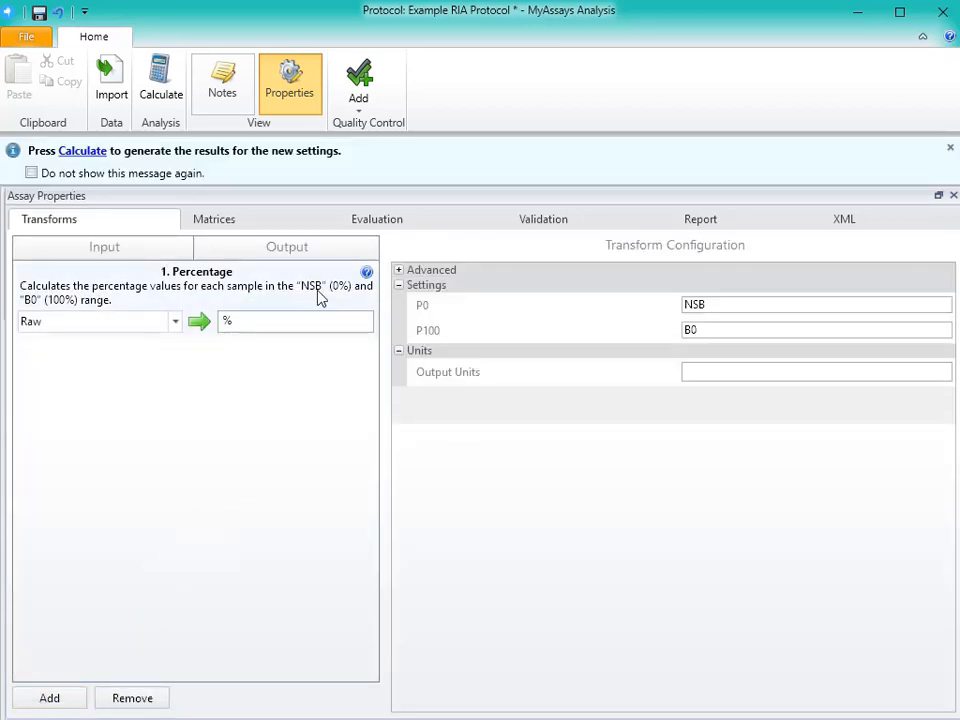
{"action": "left_click", "coordinate": [274, 323]}
{"action": "type", "text": "B/B0"}
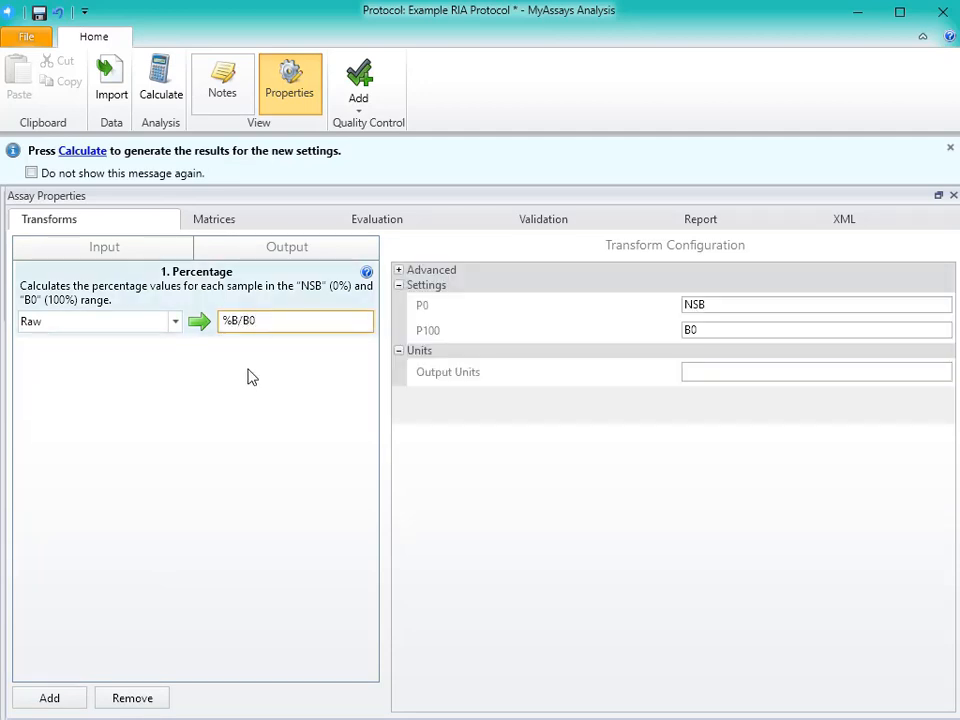
- Add a Standard Curve Fit transform with %B/B0 as its input and review its axis, calibrator, fit and quantification limit settings
{"action": "left_click", "coordinate": [64, 703]}
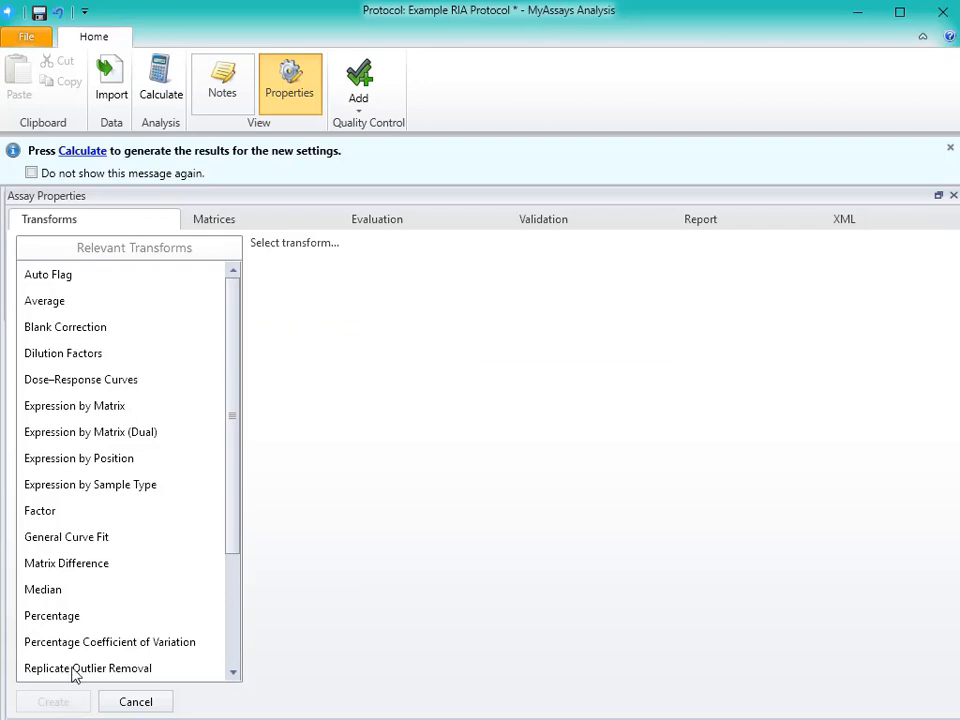
{"action": "scroll", "coordinate": [119, 574], "scroll_direction": "down", "scroll_amount": 2}
{"action": "left_click", "coordinate": [117, 540]}
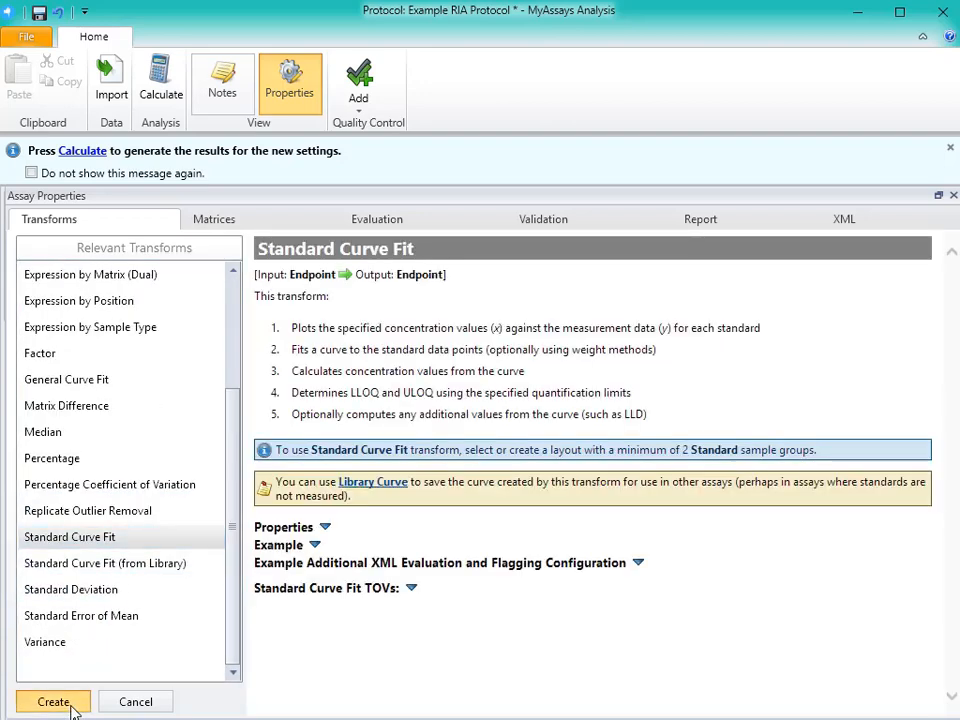
{"action": "left_click", "coordinate": [53, 702]}
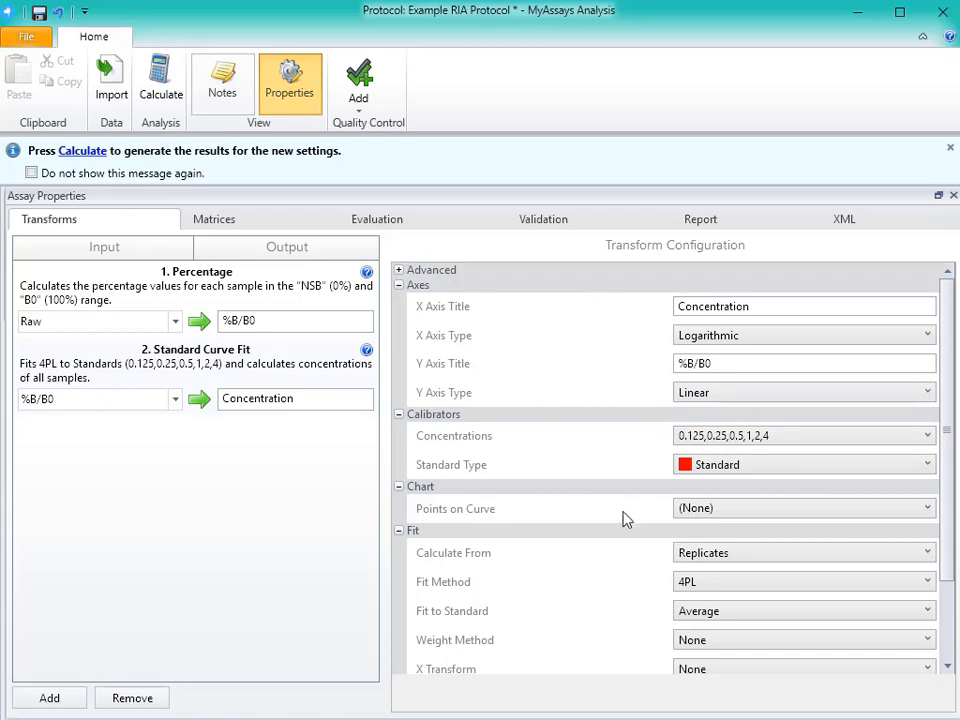
{"action": "scroll", "coordinate": [622, 519], "scroll_direction": "down", "scroll_amount": 2}
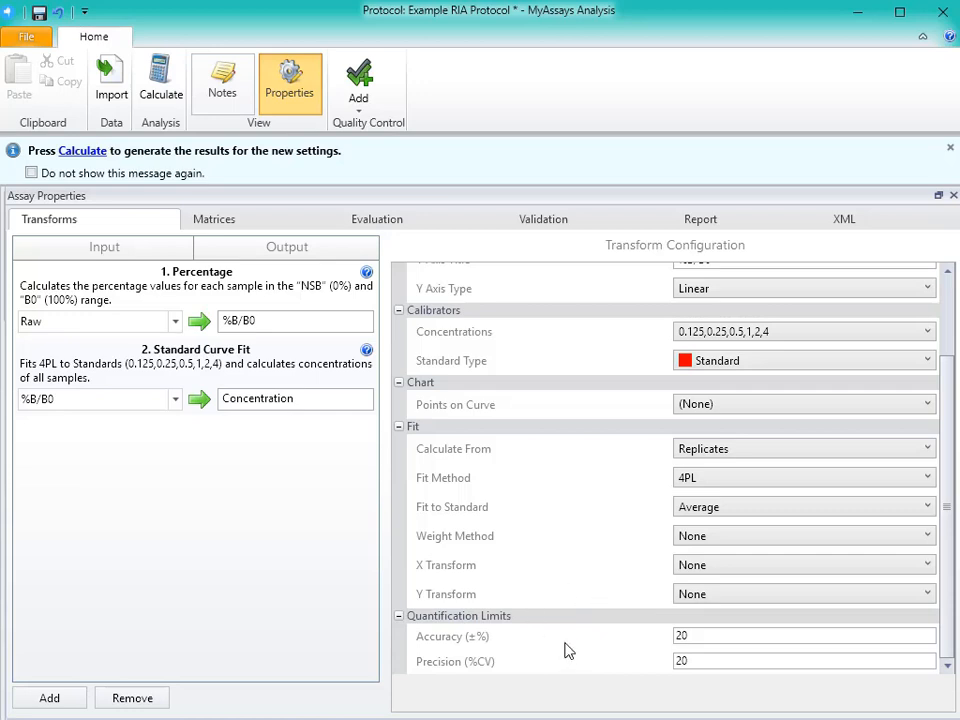
- Add a Percentage Coefficient of Variation transform that takes Concentration as its input
{"action": "left_click", "coordinate": [69, 700]}
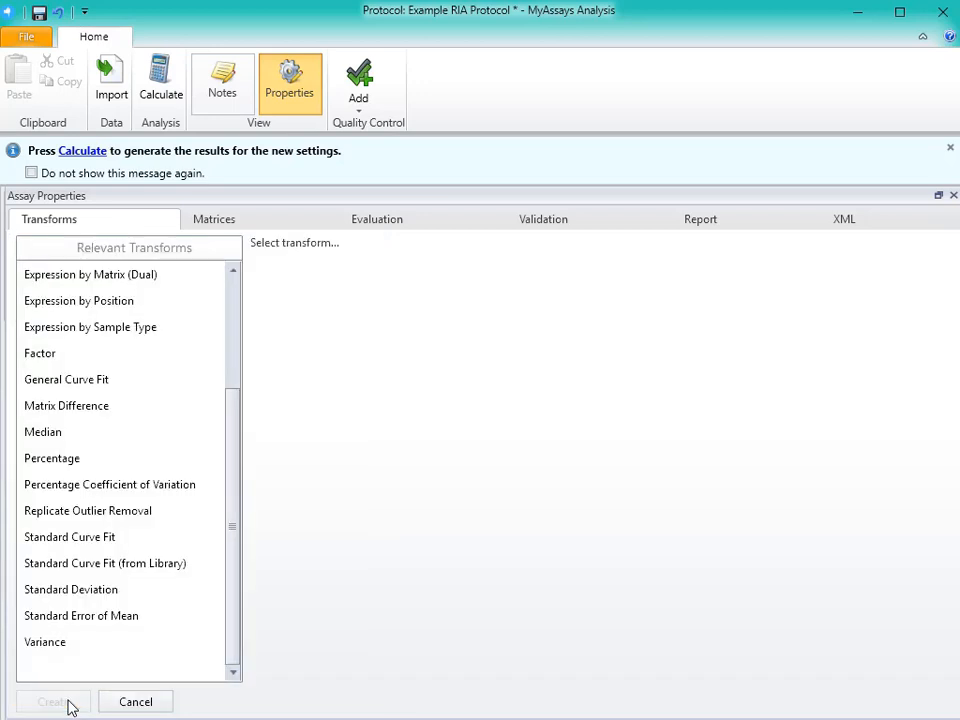
{"action": "left_click", "coordinate": [131, 485]}
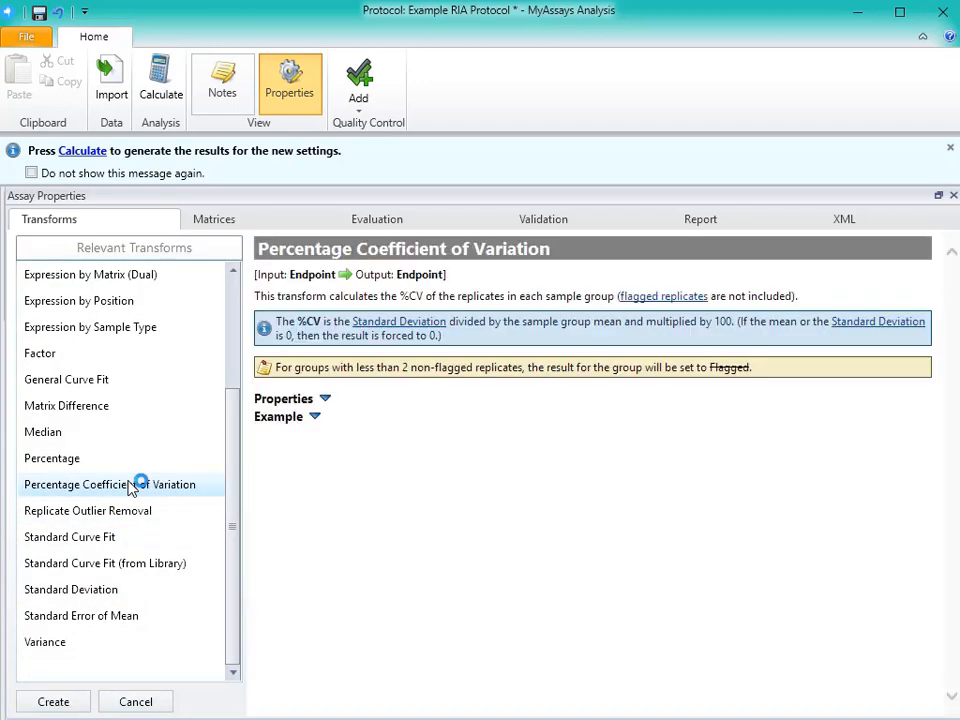
{"action": "left_click", "coordinate": [86, 704]}
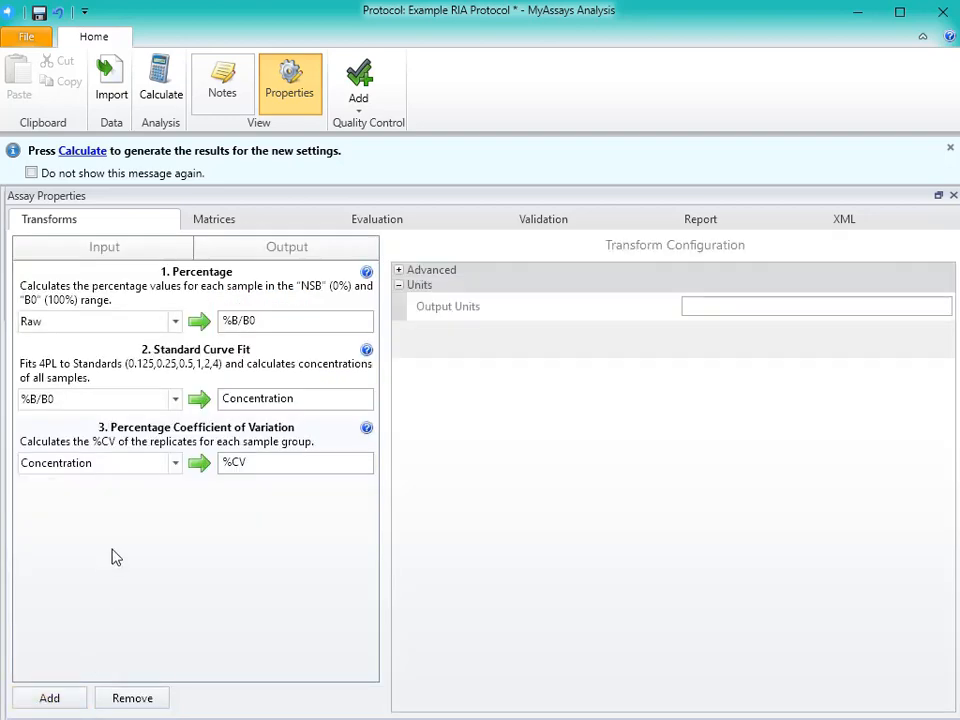
- Calculate the assay results and review the curve, the unknown sample table and the fit details in the report
{"action": "left_click", "coordinate": [163, 90]}
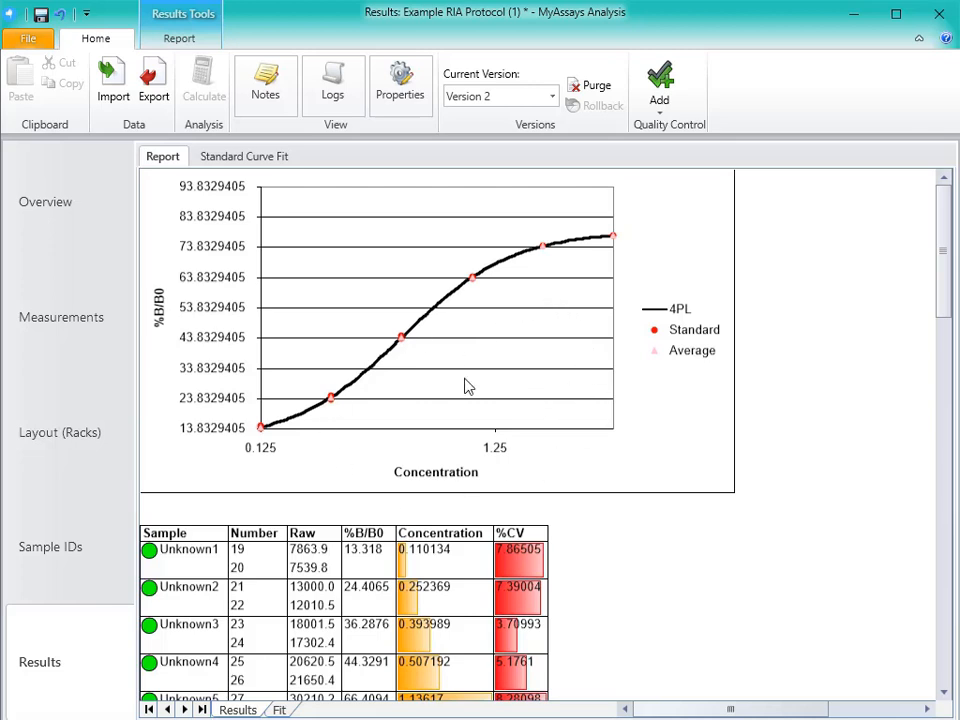
{"action": "scroll", "coordinate": [467, 386], "scroll_direction": "down", "scroll_amount": 3}
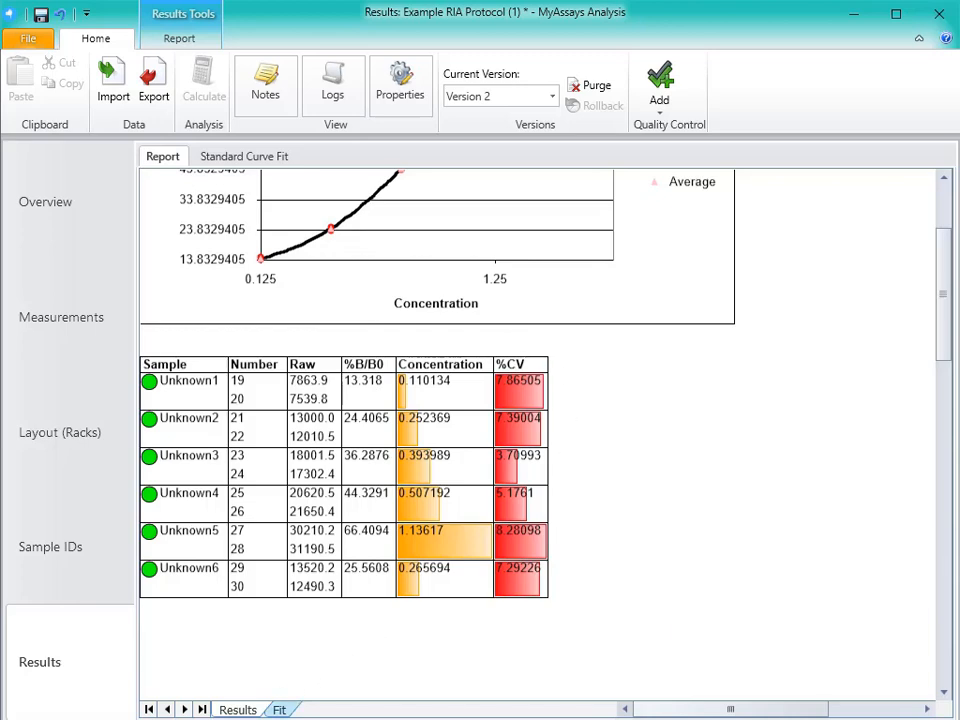
{"action": "left_click", "coordinate": [279, 710]}
{"action": "scroll", "coordinate": [330, 456], "scroll_direction": "down", "scroll_amount": 6}
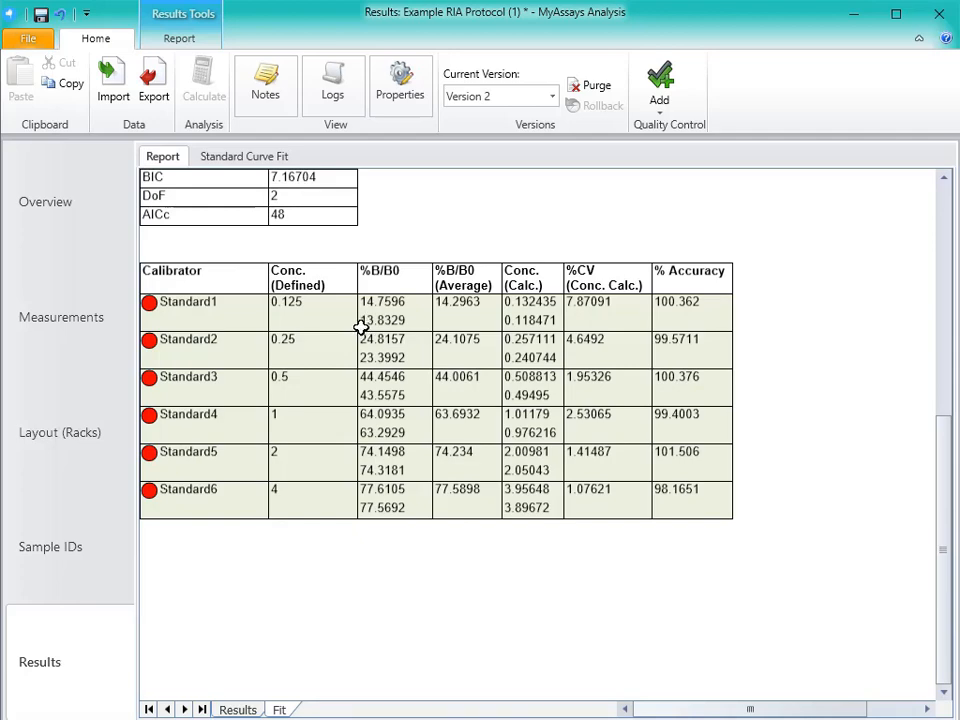
{"action": "scroll", "coordinate": [330, 340], "scroll_direction": "up", "scroll_amount": 8}
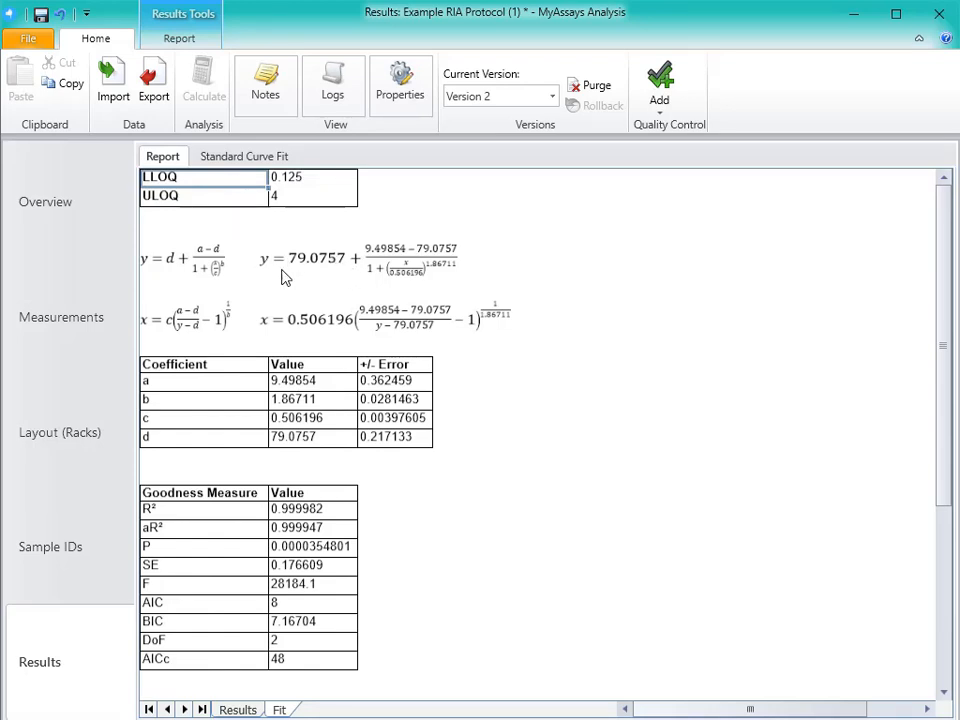
{"action": "left_click", "coordinate": [235, 710]}
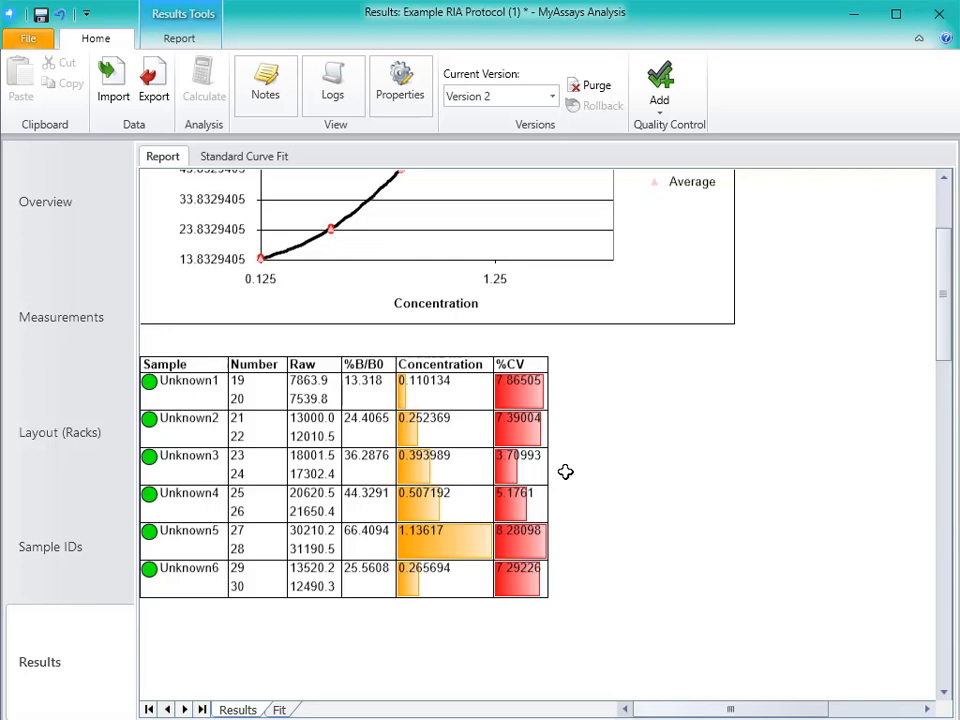
- Append the readings 14620.2, 15090.1, 11410.2, 10902.6, 19110.6, 18960.5, 32620.1 and 31990.4 to the measurements, recalculate and review the sample results
{"action": "left_click", "coordinate": [83, 327]}
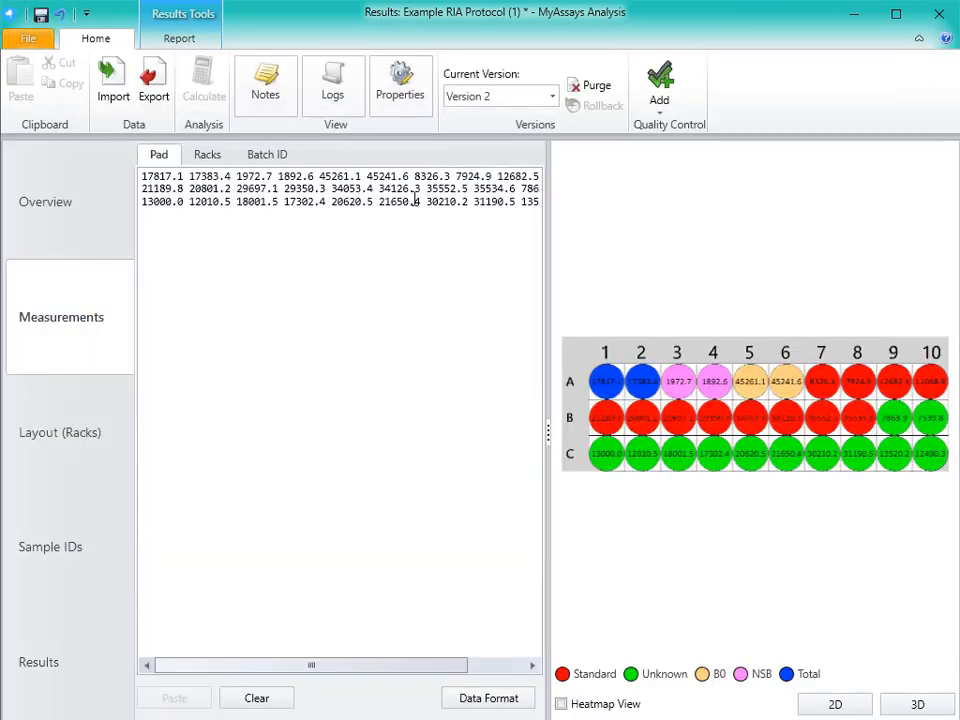
{"action": "type", "text": "14620.2 15090.1 11410.2 10902.6 19110.6 18960.5 32620.1 31990.4"}
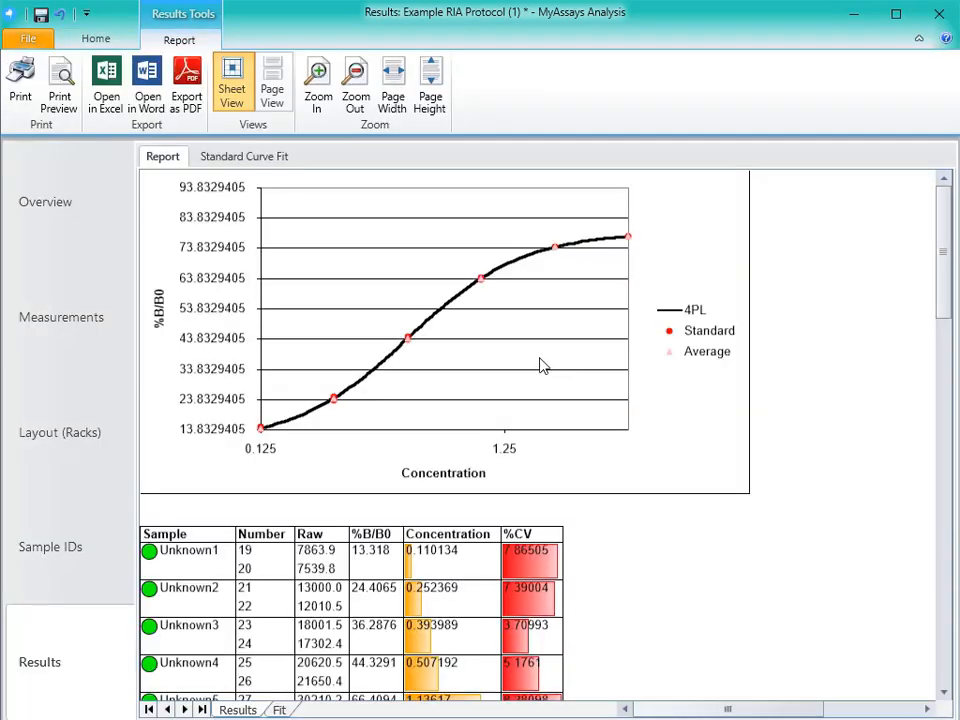
{"action": "scroll", "coordinate": [540, 365], "scroll_direction": "down", "scroll_amount": 5}
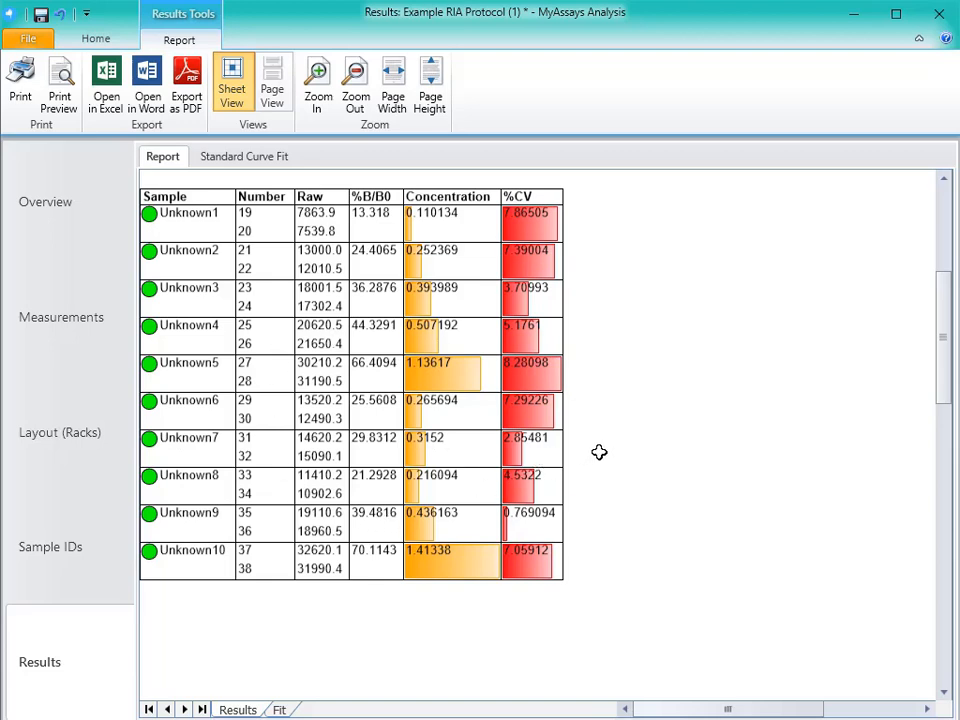
{"action": "scroll", "coordinate": [599, 452], "scroll_direction": "up", "scroll_amount": 5}
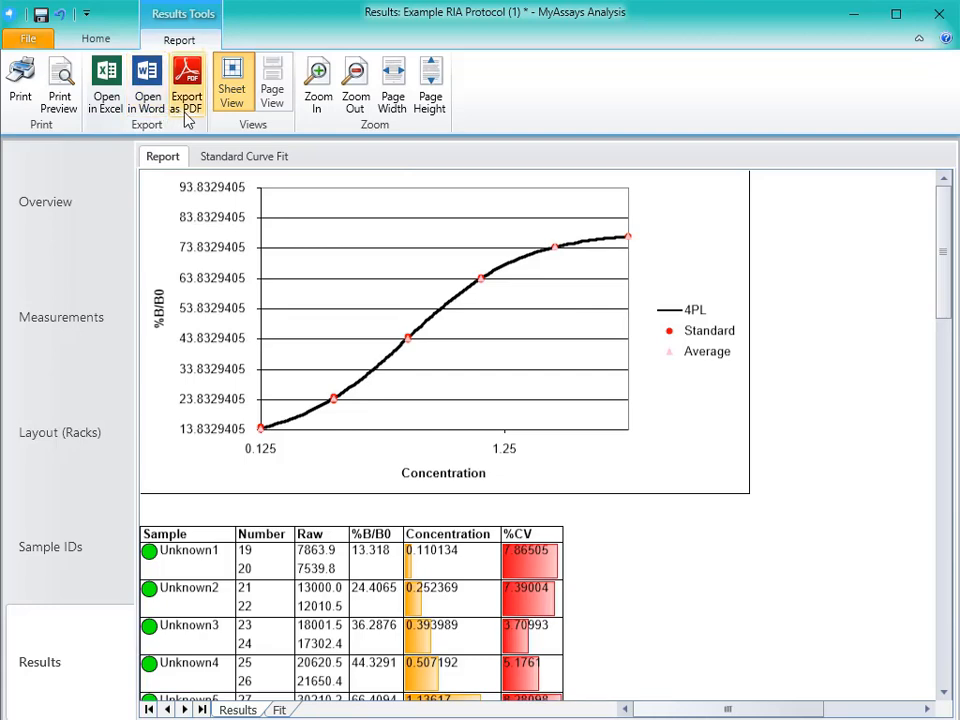
- Open the Export Wizard for the calculated results
{"action": "left_click", "coordinate": [93, 36]}
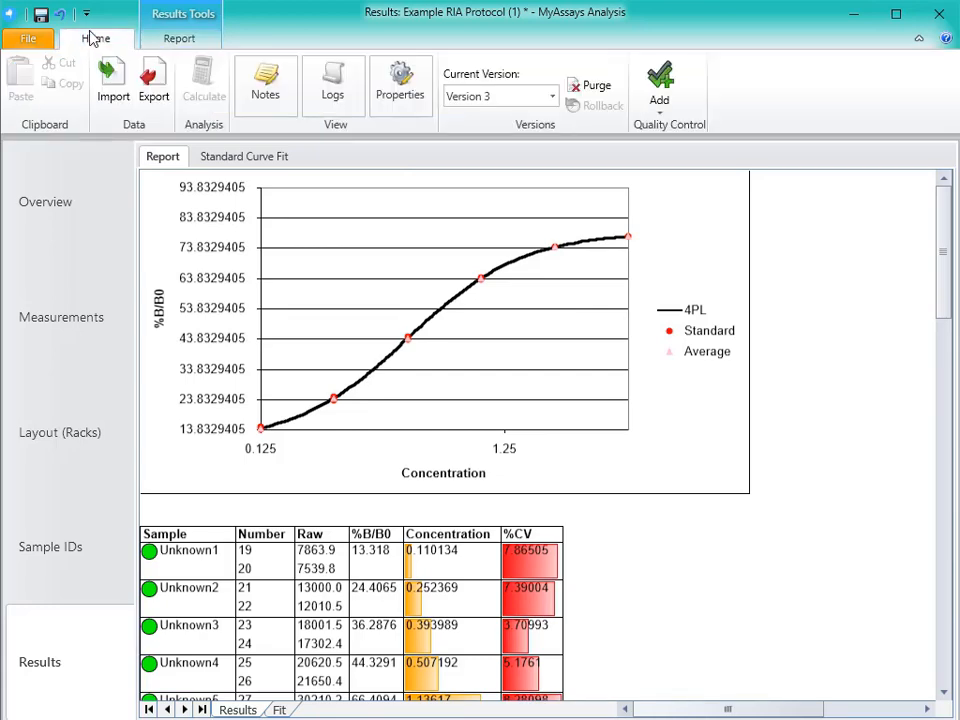
{"action": "left_click", "coordinate": [158, 86]}
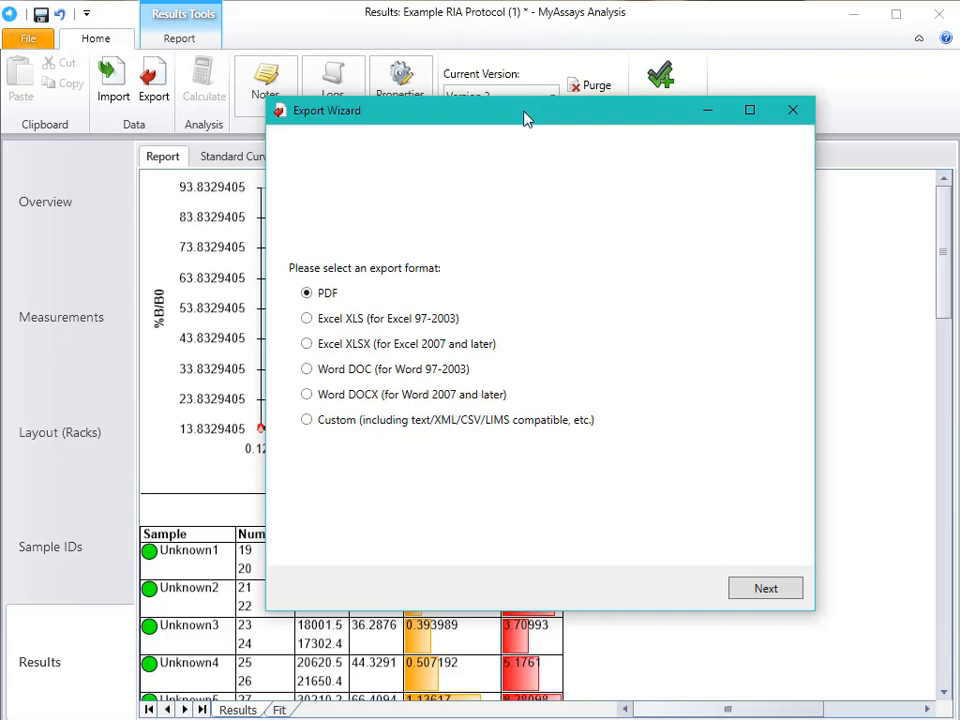